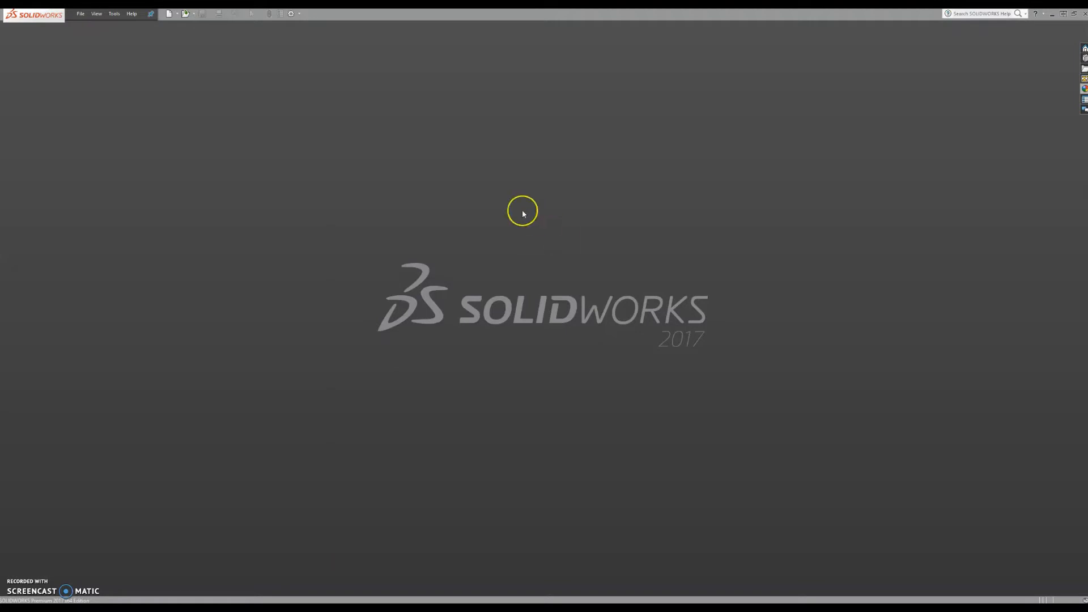
Create a new part document and start a sketch on the Top Plane.
left_click(169, 14)
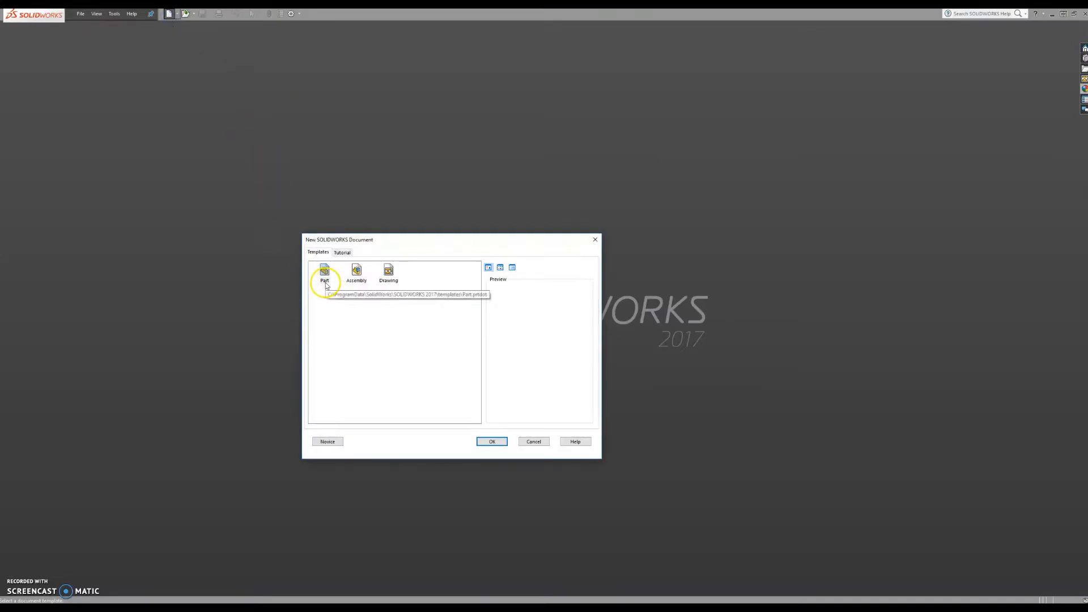
left_click(481, 441)
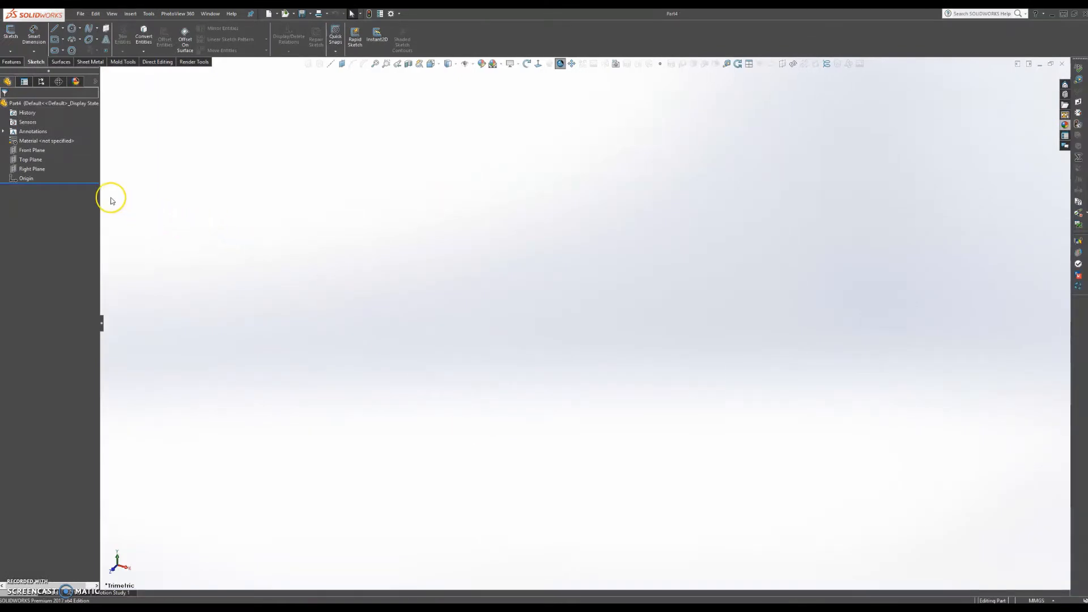
left_click(41, 162)
left_click(48, 153)
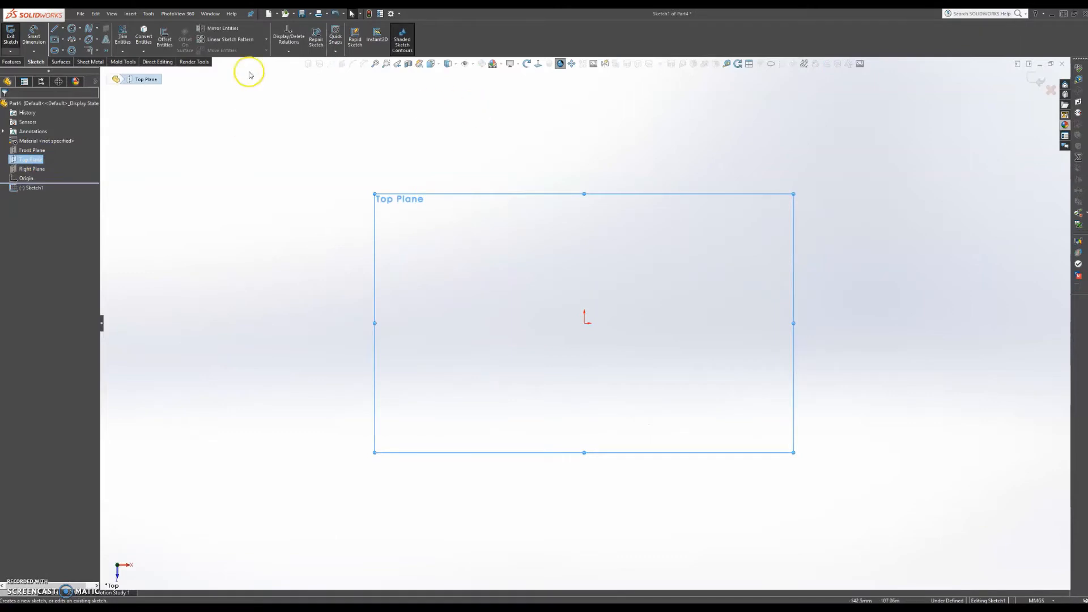
Sketch a circle about 163 mm in diameter centred on the origin.
left_click(72, 29)
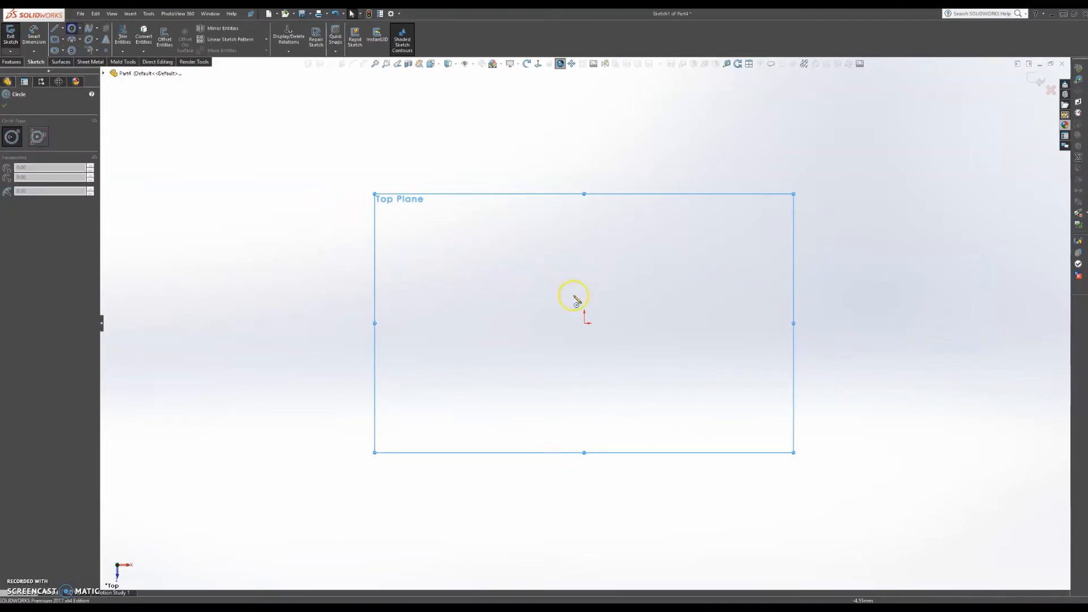
left_click(586, 325)
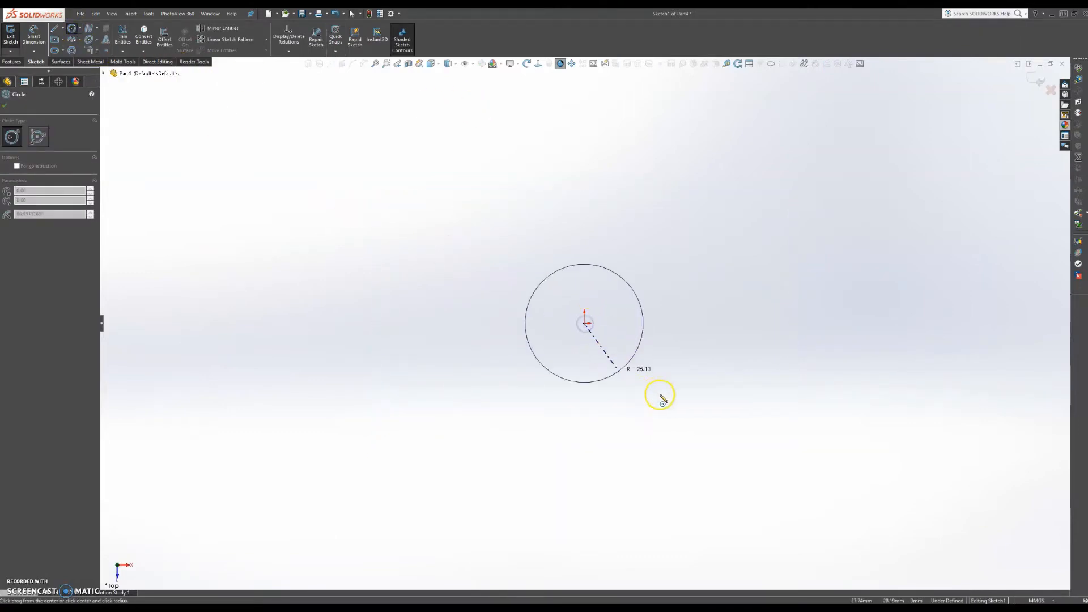
left_click(735, 443)
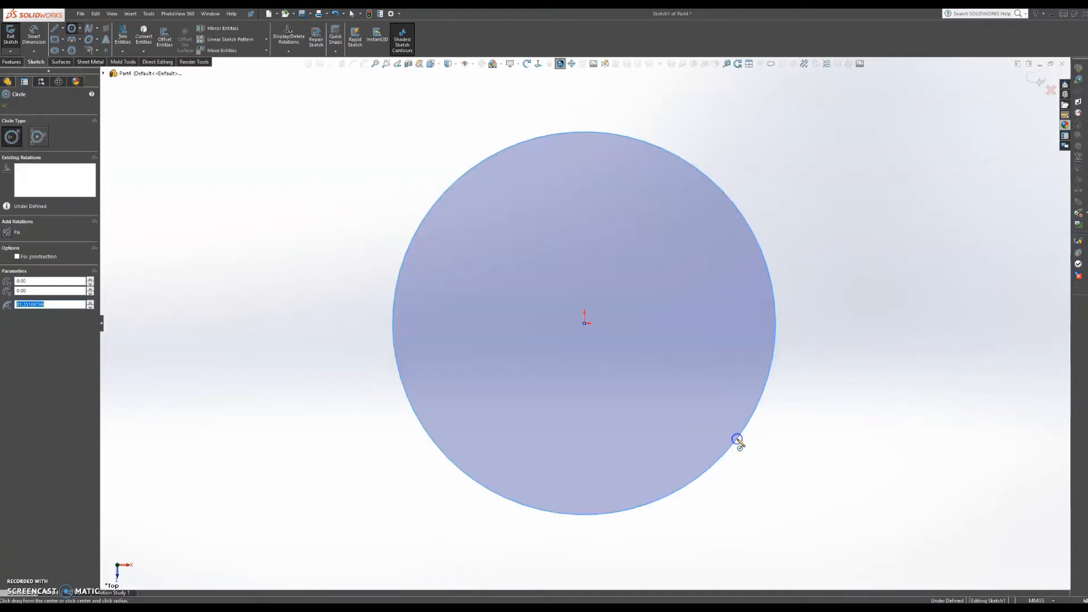
left_click(5, 105)
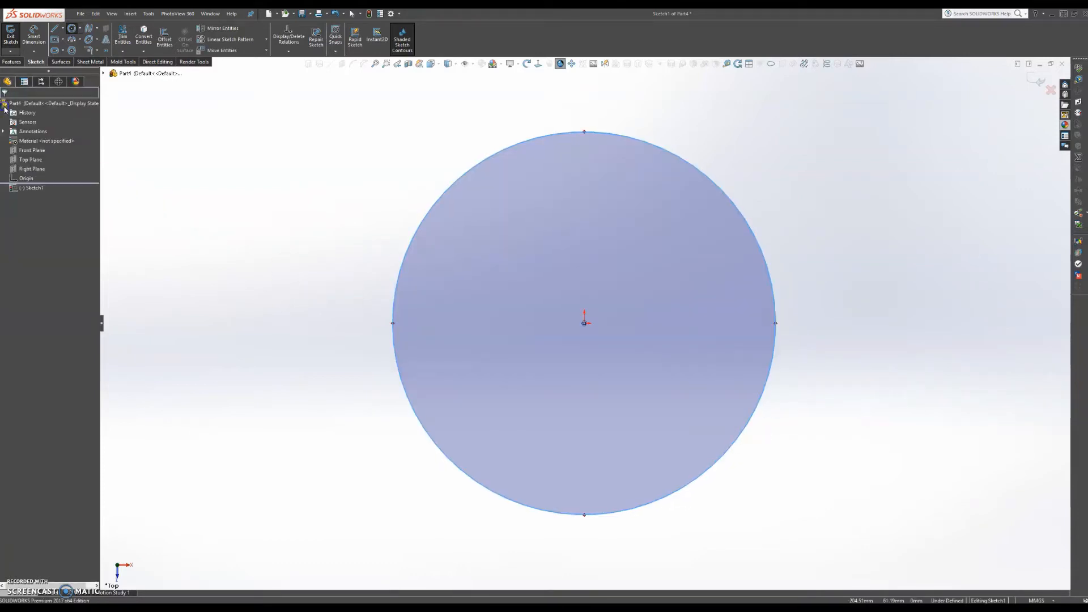
Dimension the circle's diameter and set it to 150 mm.
left_click(37, 51)
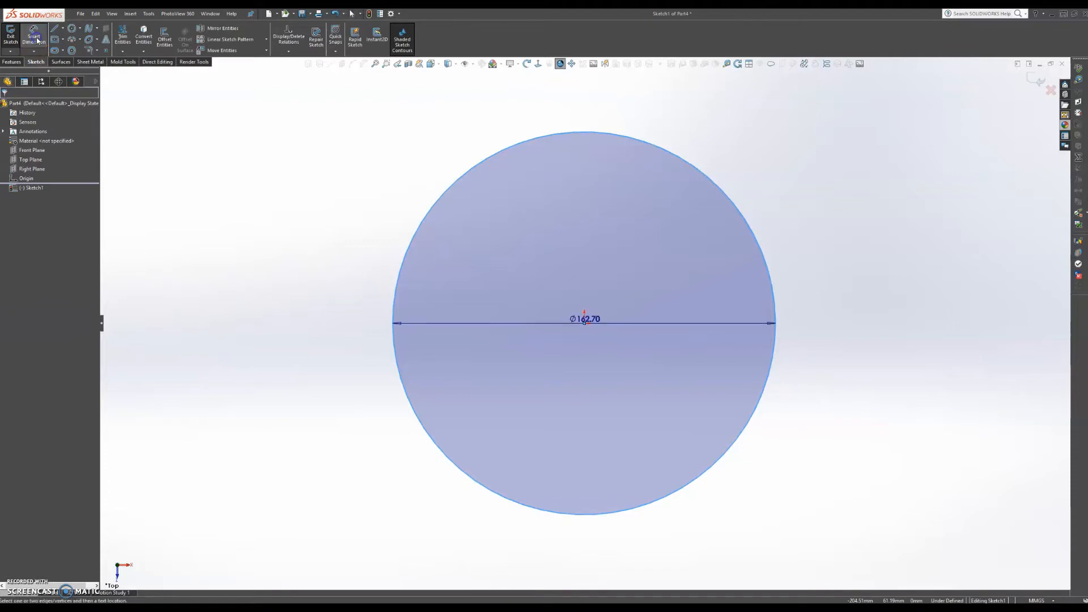
left_click(597, 225)
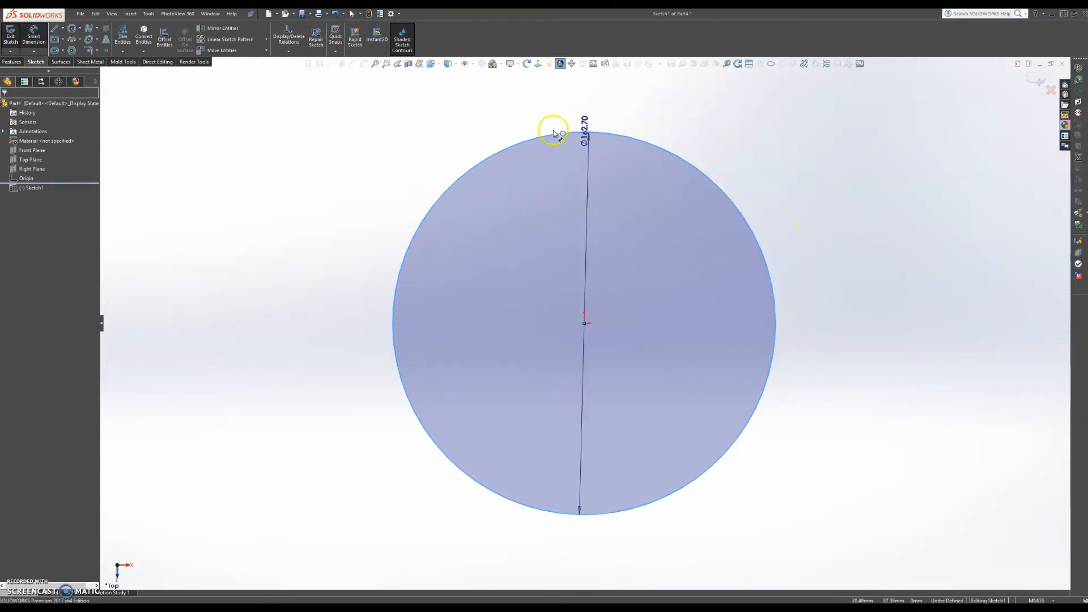
left_click(348, 116)
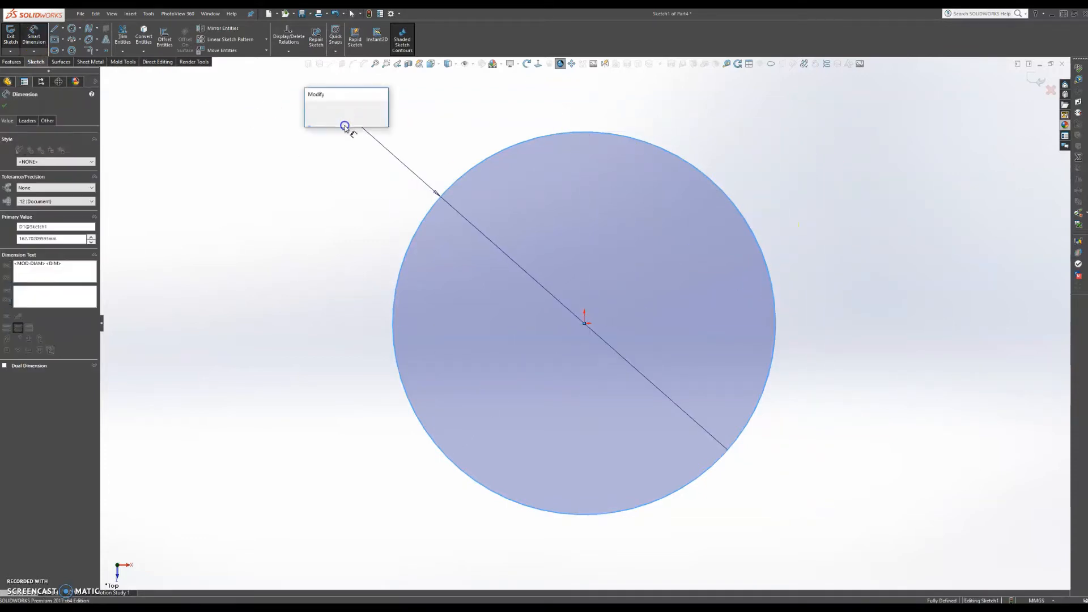
type("15")
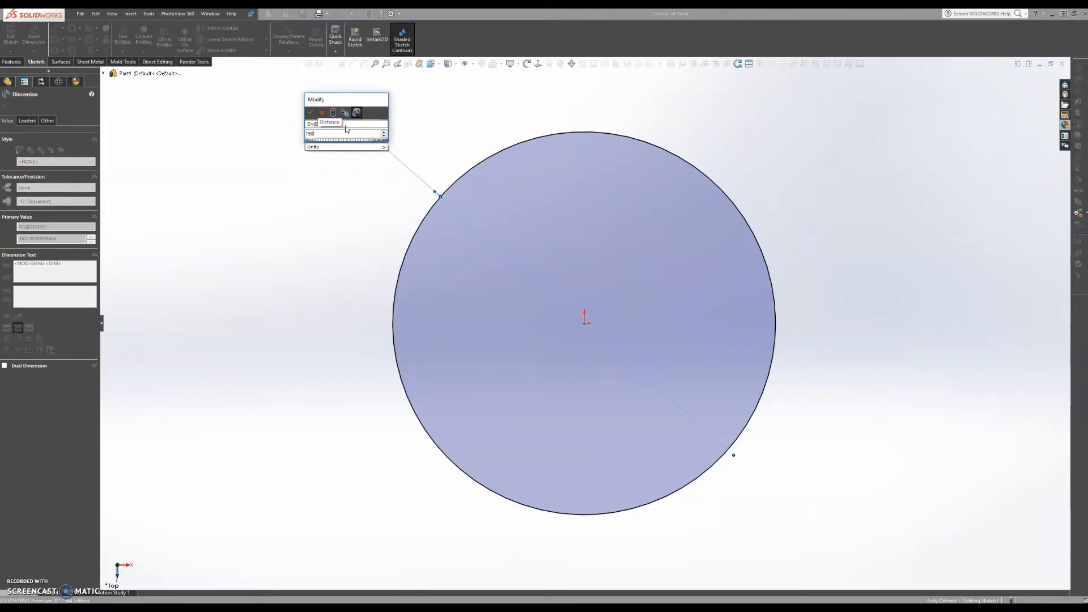
type("0")
left_click(311, 114)
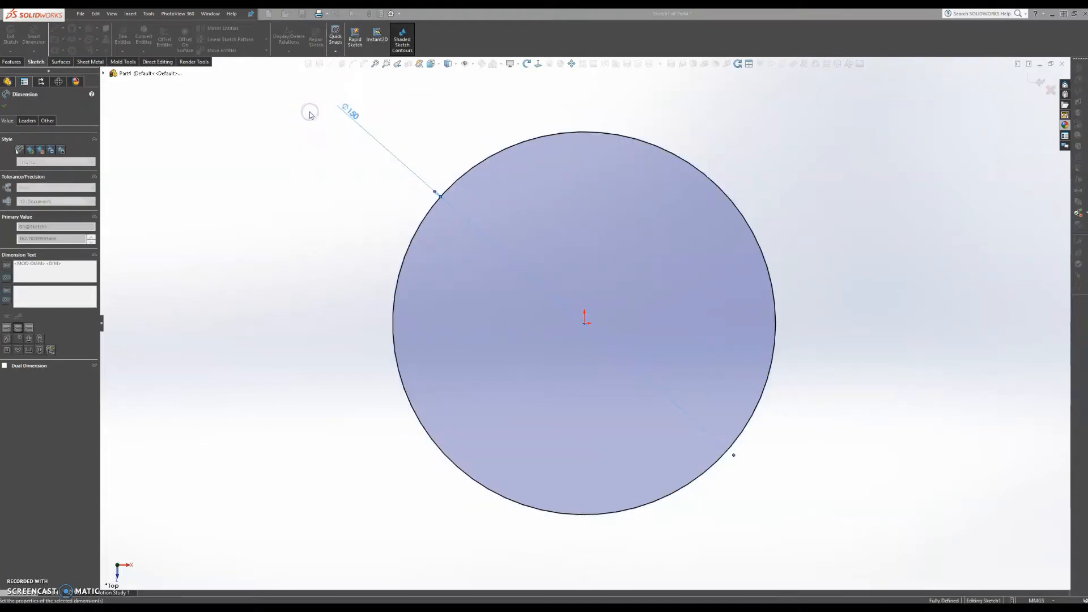
left_click(7, 107)
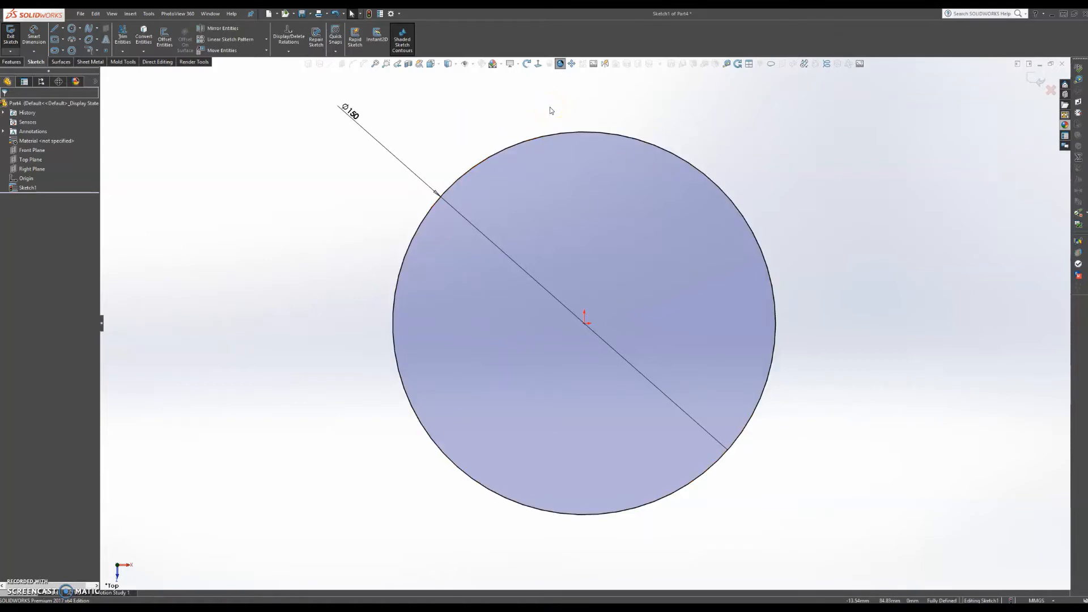
Draw a vertical centerline from the origin up past the circle's upper edge.
left_click(63, 28)
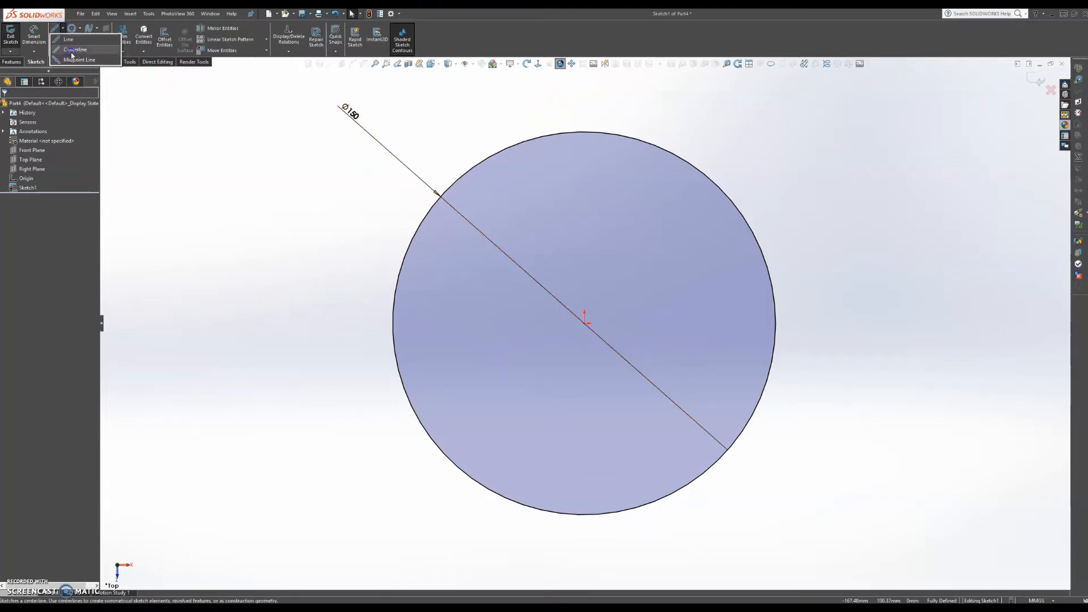
left_click(72, 51)
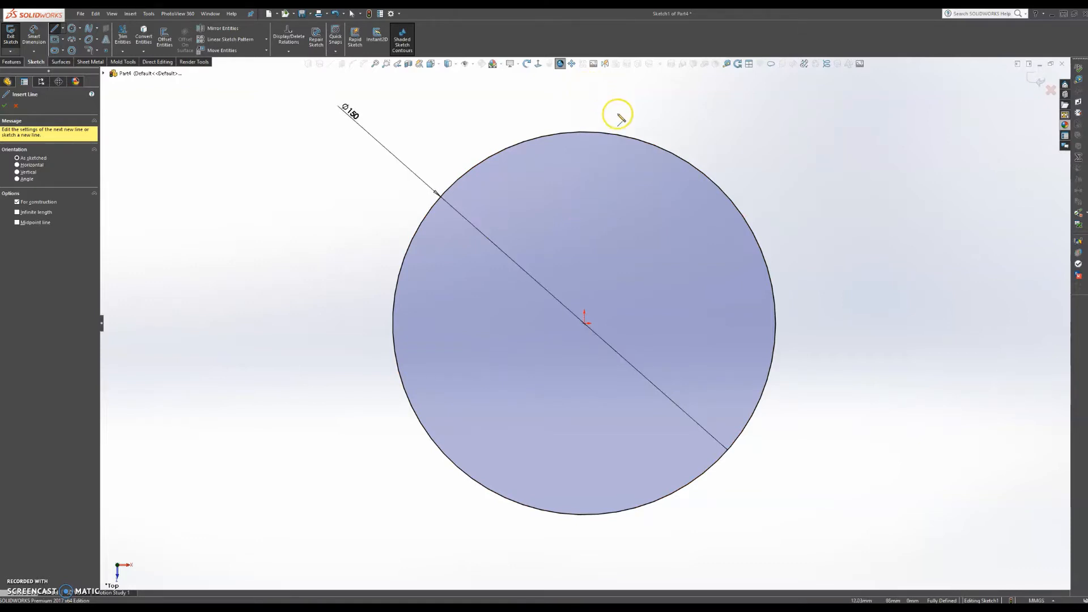
left_click(585, 325)
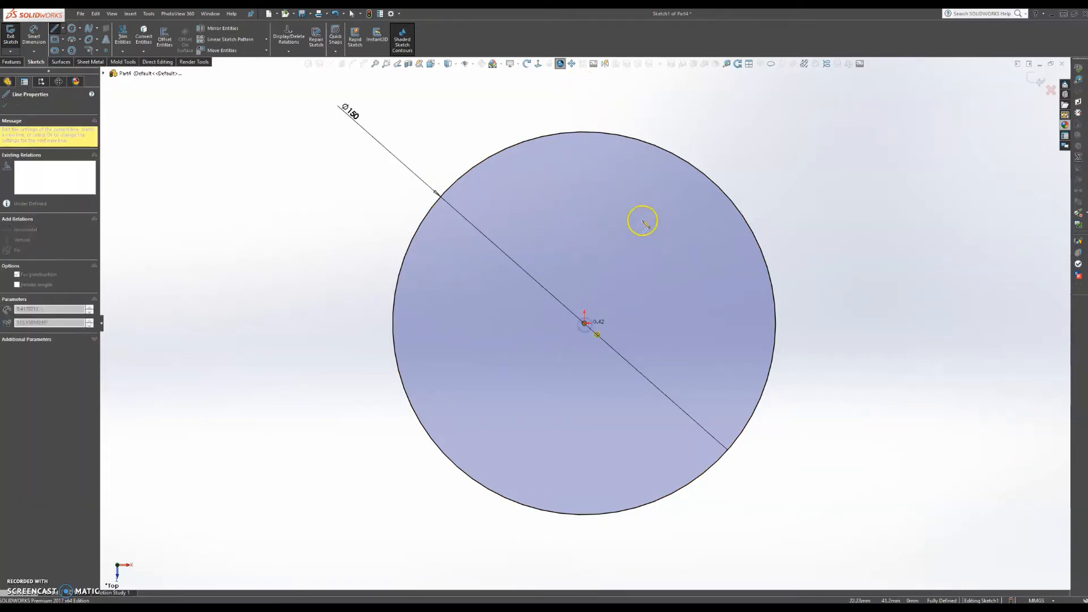
left_click(585, 98)
key("Escape")
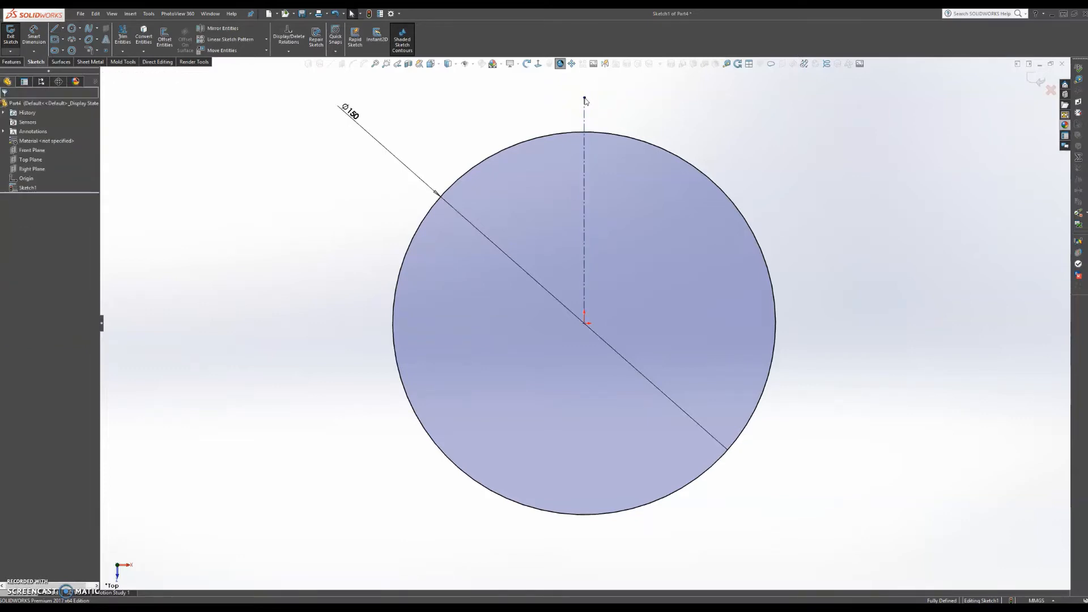
Turn on Dynamic Mirror Entities about the vertical centerline.
scroll(656, 96, "up", 2)
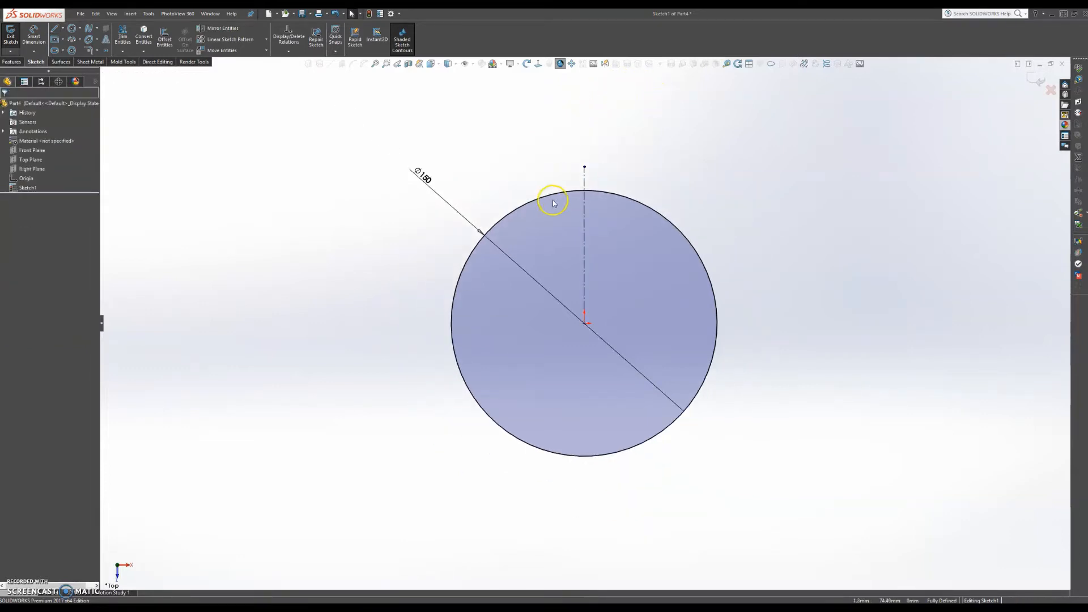
scroll(607, 188, "down", 2)
scroll(609, 196, "down", 3)
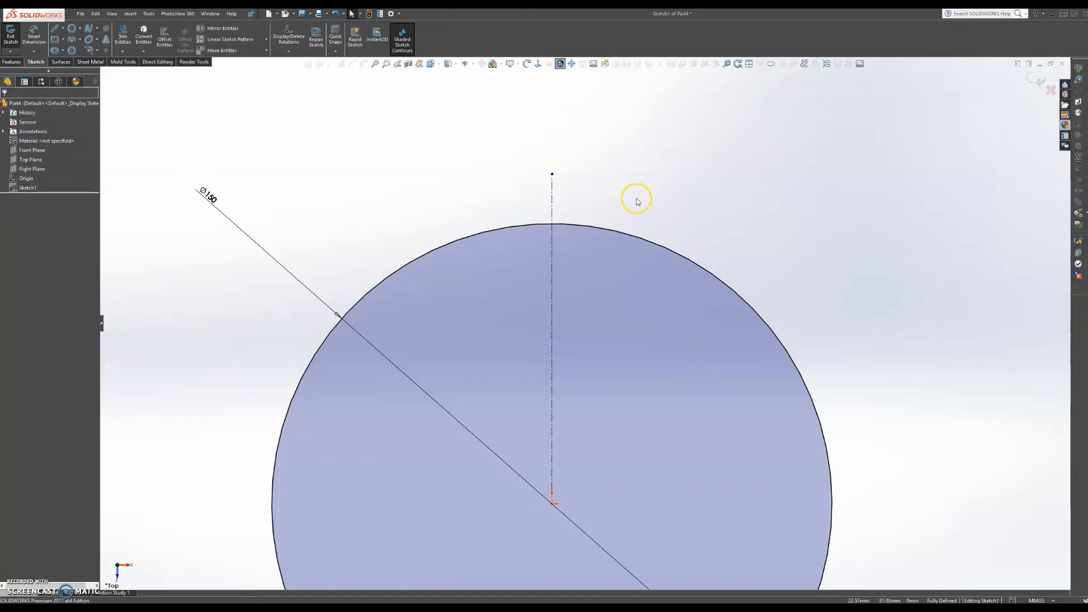
scroll(635, 193, "up", 1)
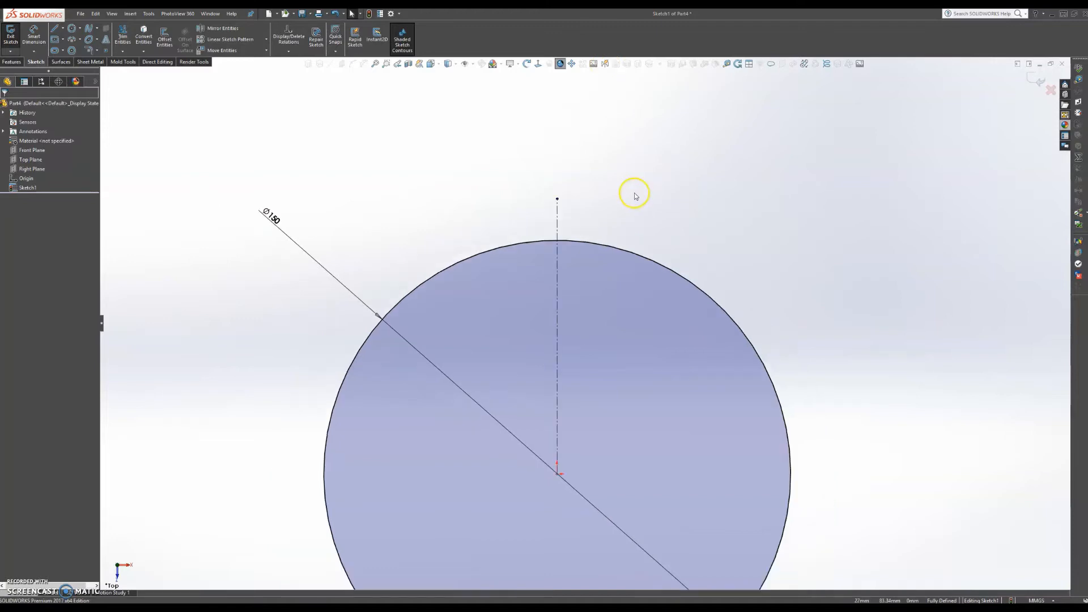
scroll(627, 221, "down", 1)
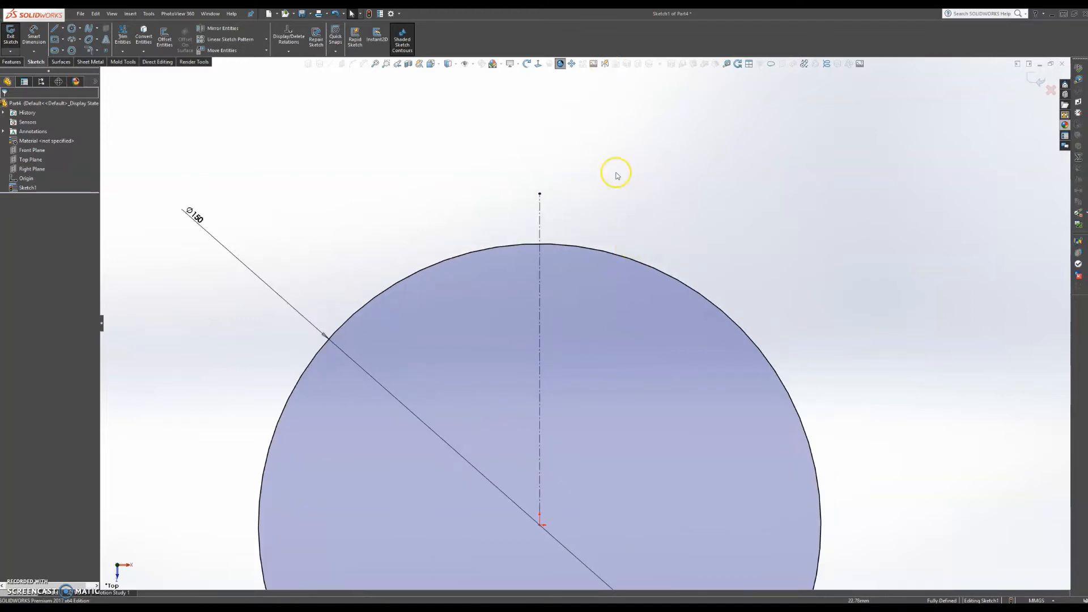
left_click(605, 65)
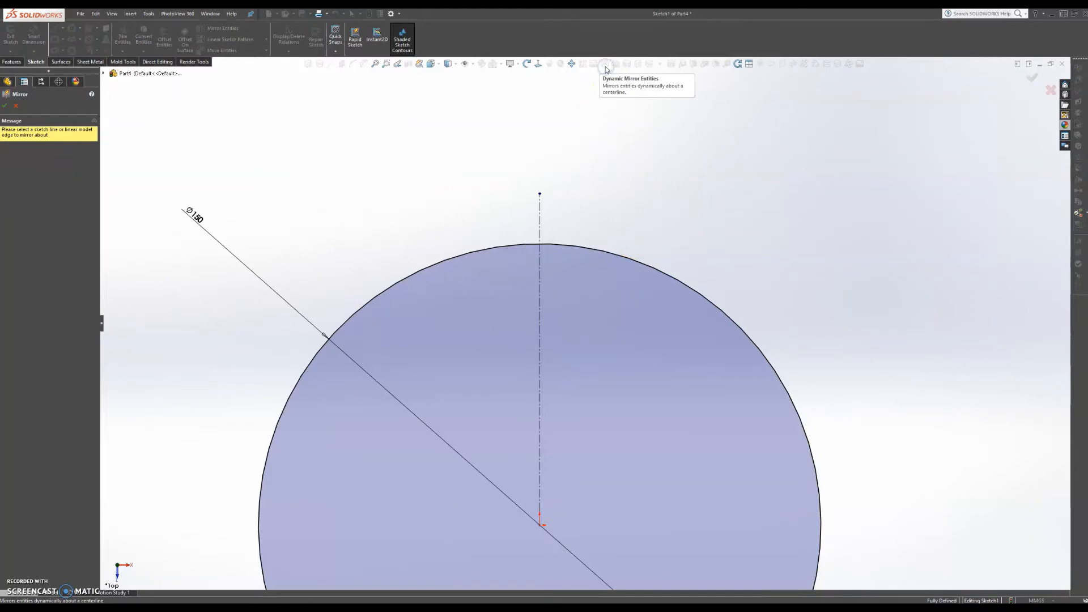
left_click(541, 225)
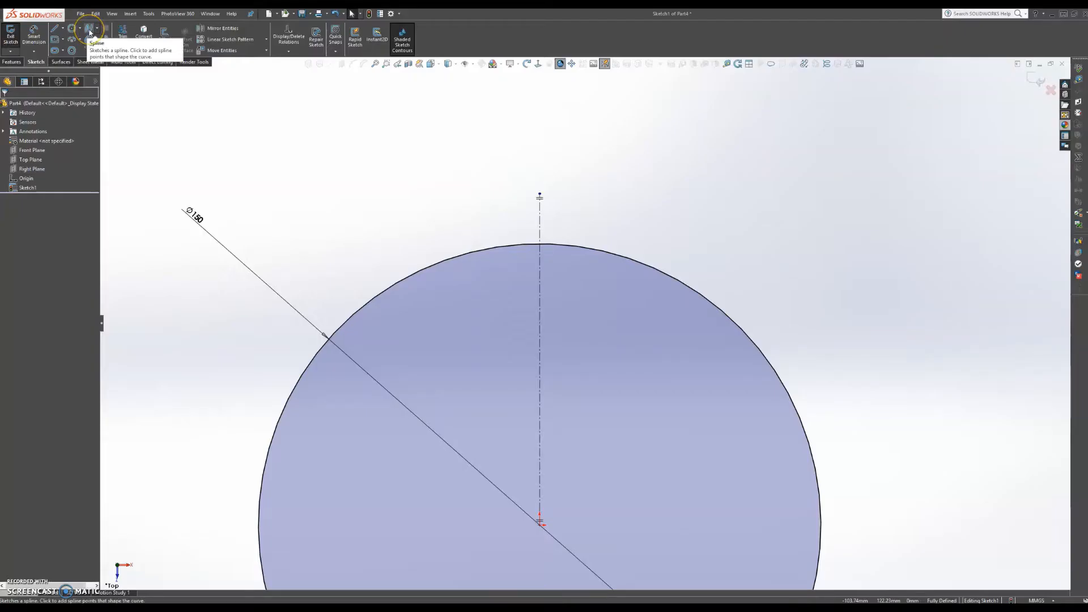
Draw a two-point spline from the centerline just inside the circle's upper edge to the circle, about 10 mm left of the centerline.
left_click(97, 29)
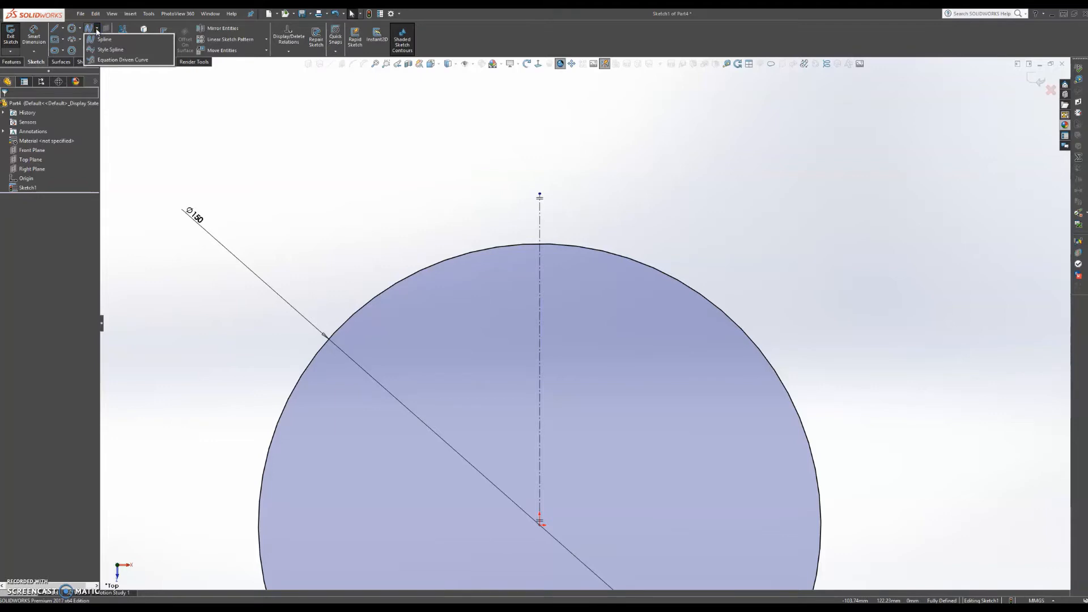
left_click(127, 51)
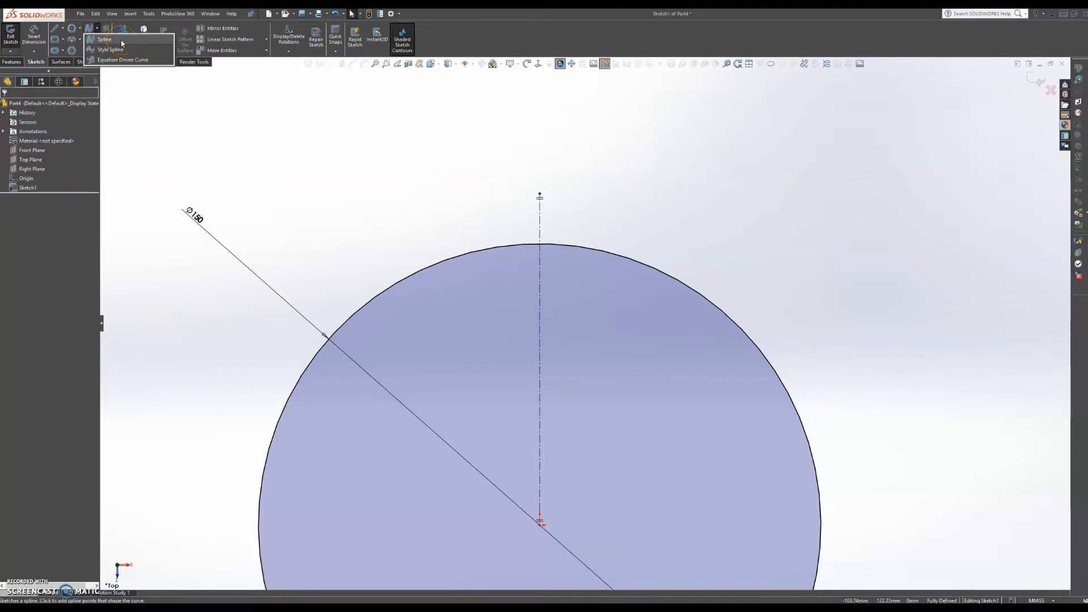
left_click(122, 41)
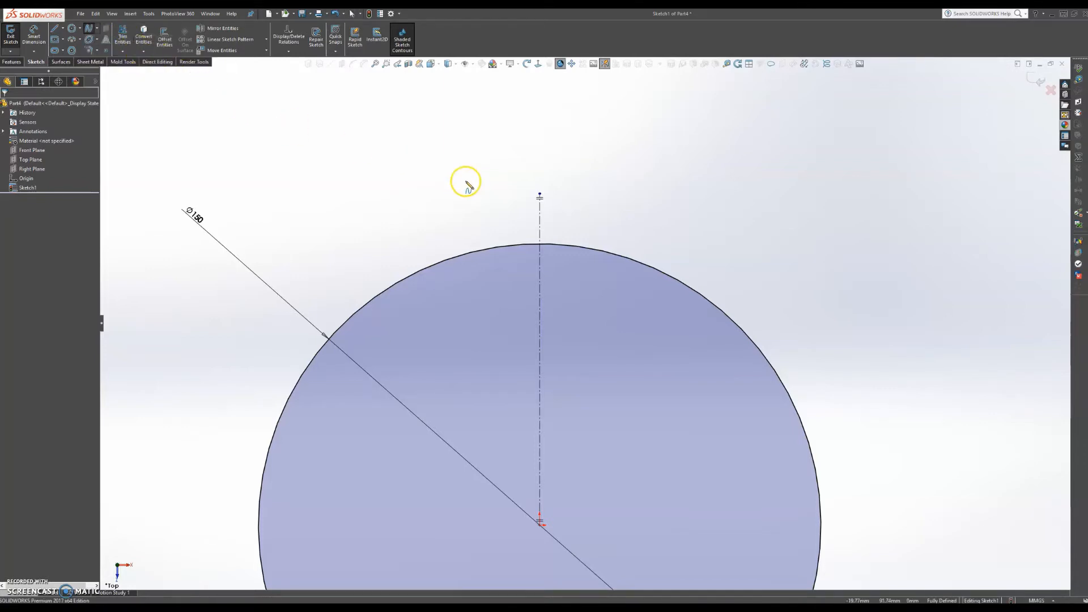
left_click(540, 274)
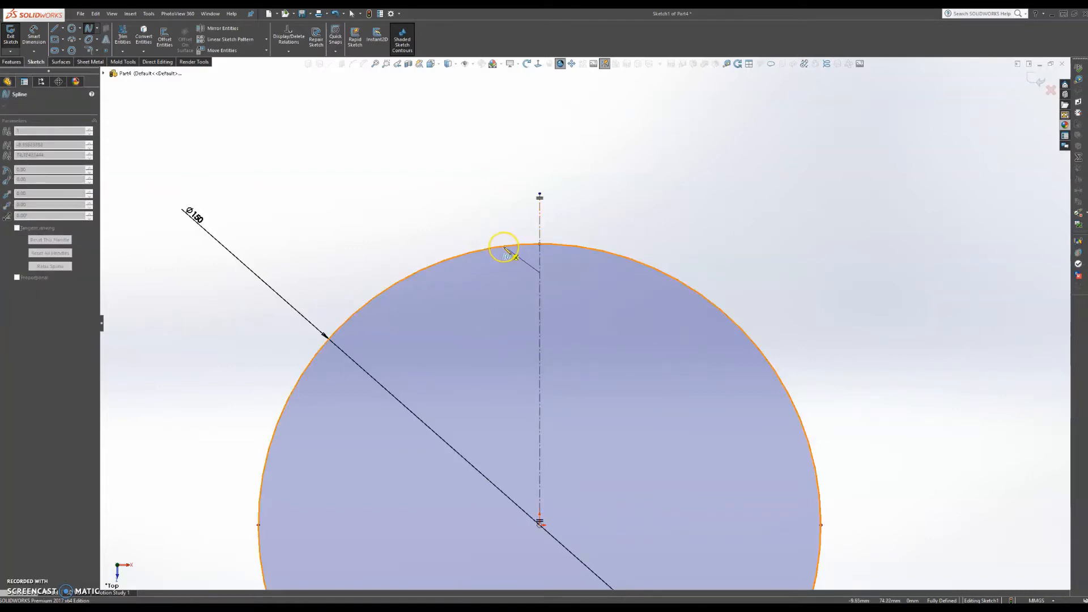
left_click(505, 248)
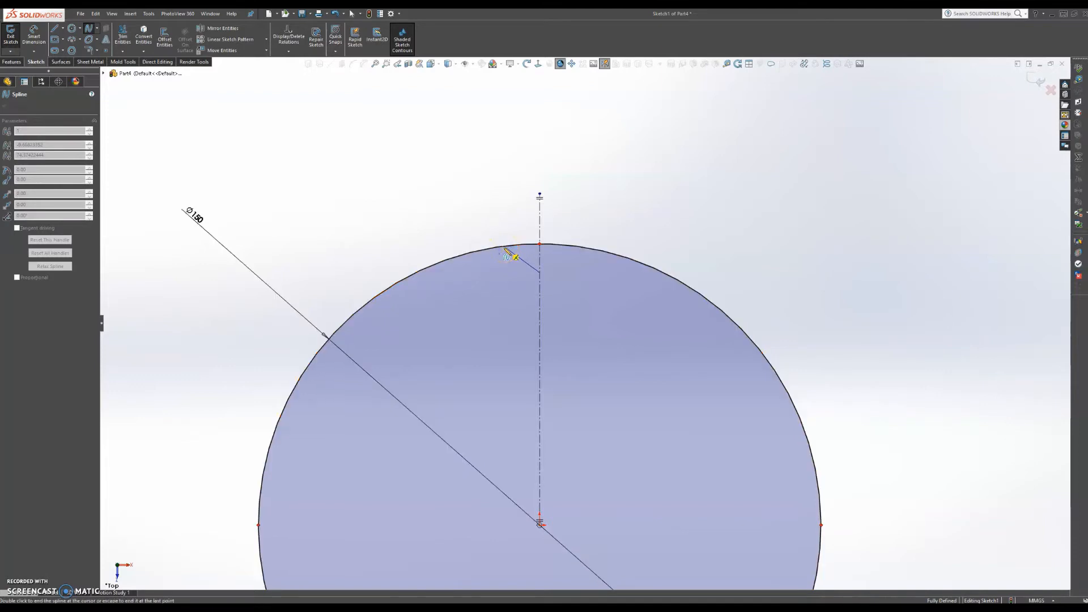
left_click(500, 275)
key("Escape")
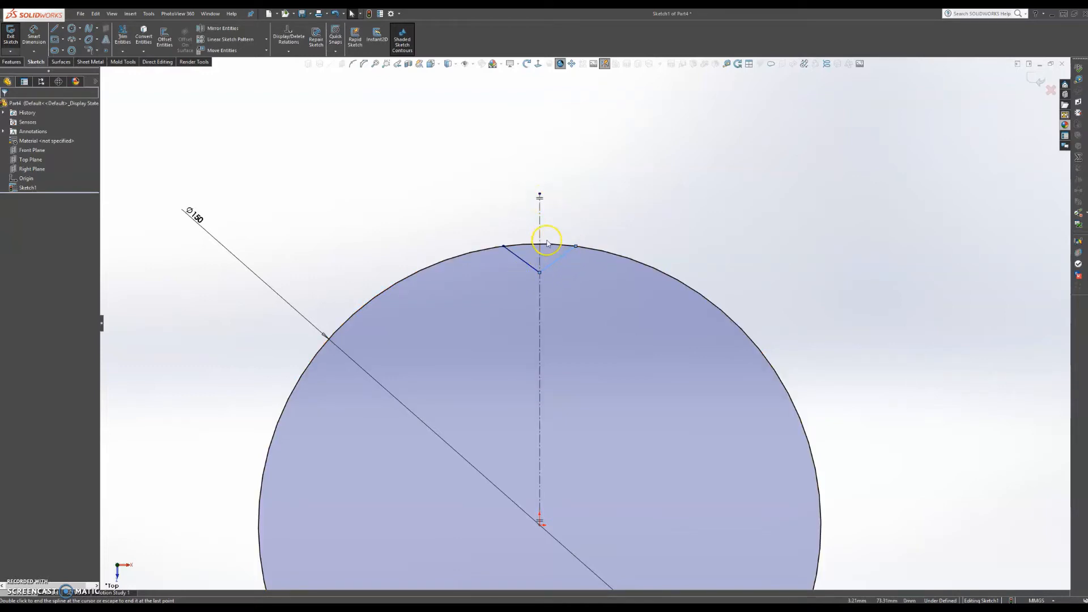
Deepen the mirrored V-shaped notch by moving its vertex down the centerline to about 62 mm above the origin.
scroll(565, 252, "down", 1)
scroll(561, 266, "down", 2)
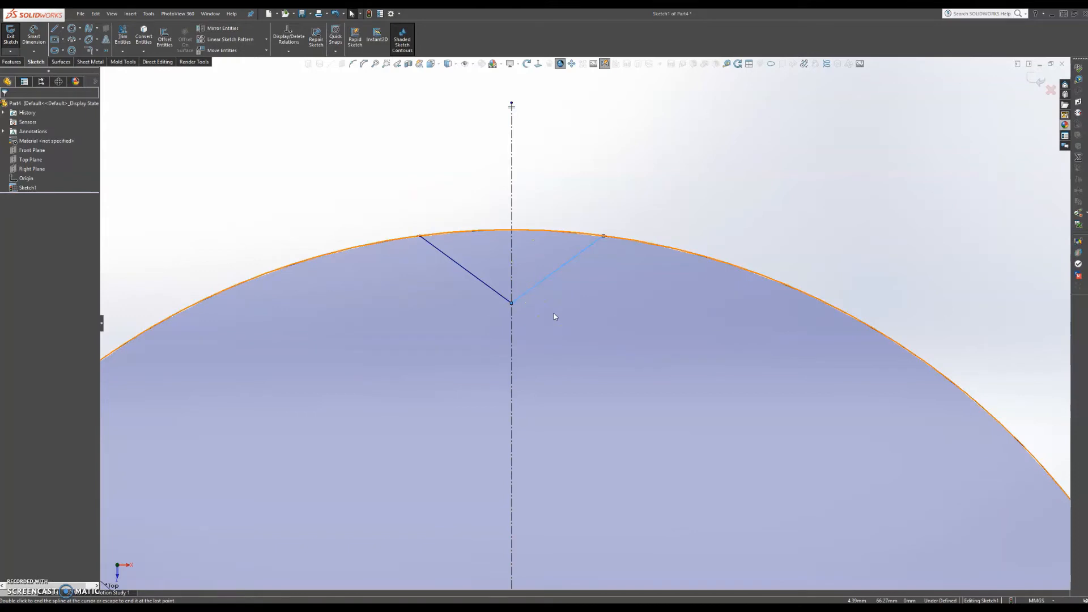
left_click(599, 291)
scroll(573, 311, "up", 6)
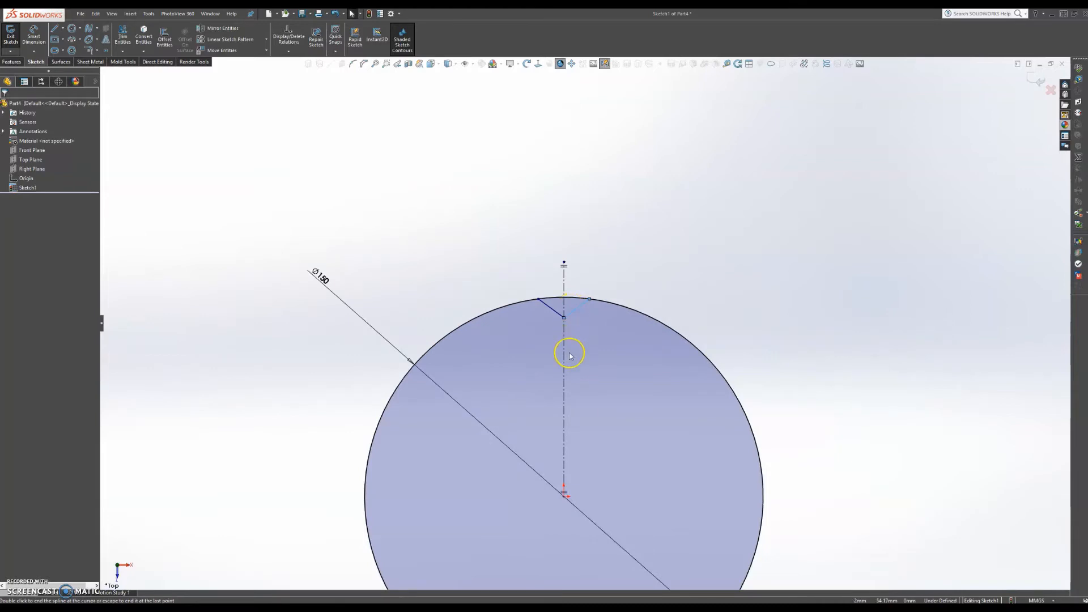
scroll(571, 355, "down", 3)
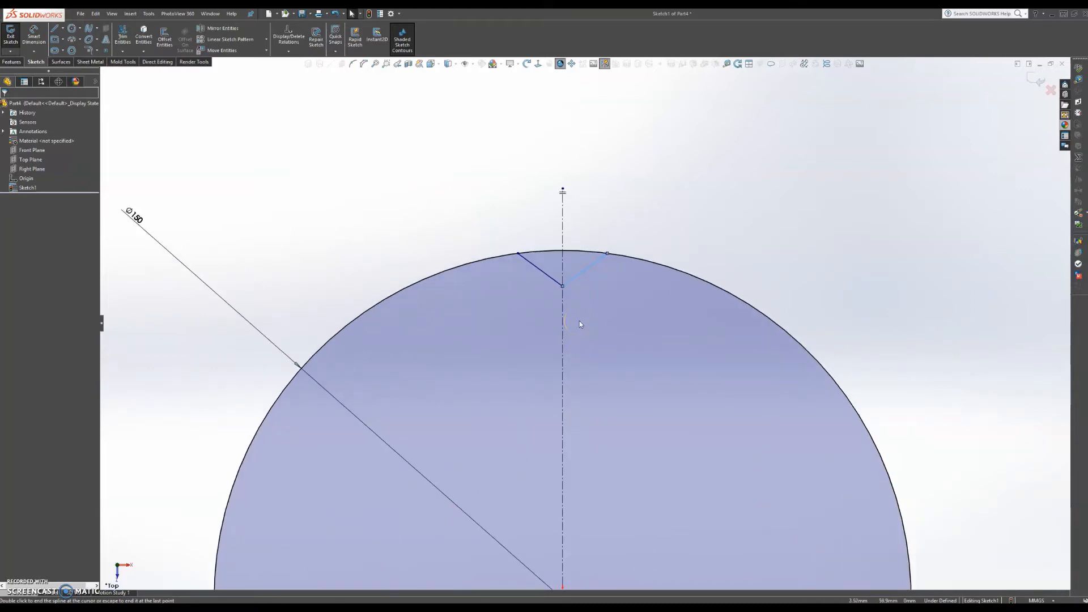
scroll(579, 321, "down", 3)
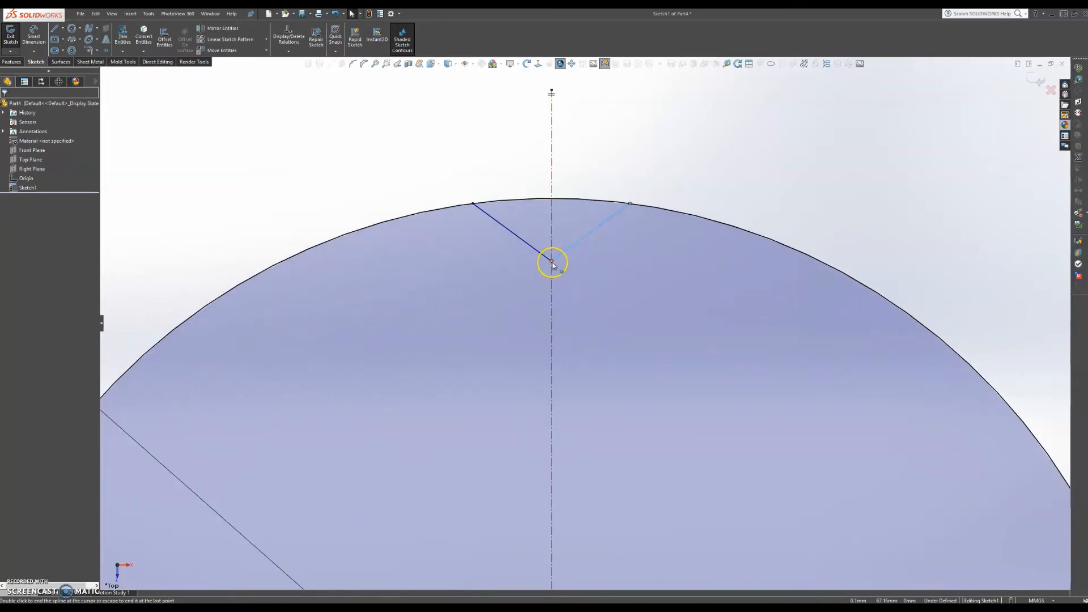
left_click_drag(552, 263, 553, 302)
scroll(573, 339, "up", 5)
scroll(580, 335, "up", 3)
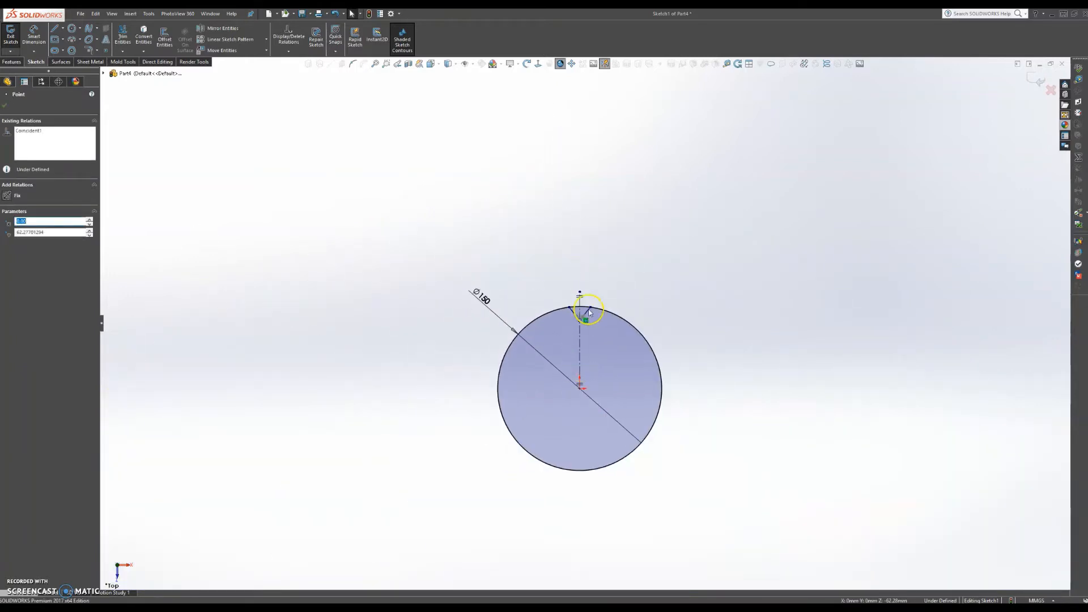
scroll(573, 340, "down", 3)
scroll(571, 348, "down", 1)
scroll(571, 349, "down", 3)
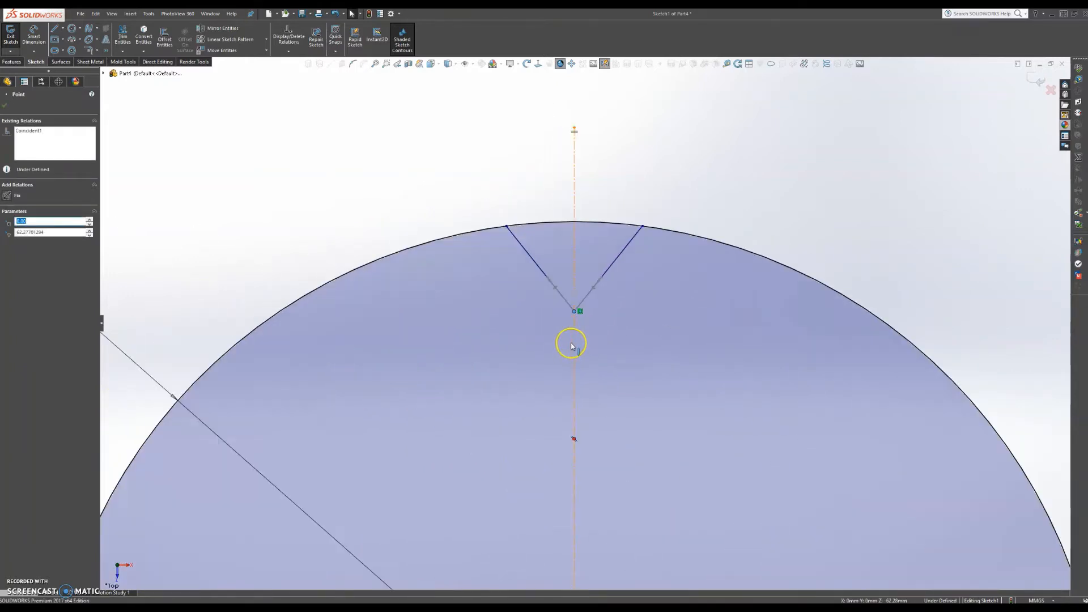
Move the notch's vertex to about 63.7 mm above the origin and its left end along the circle to about 3.2 mm from the centerline.
left_click_drag(577, 296, 576, 281)
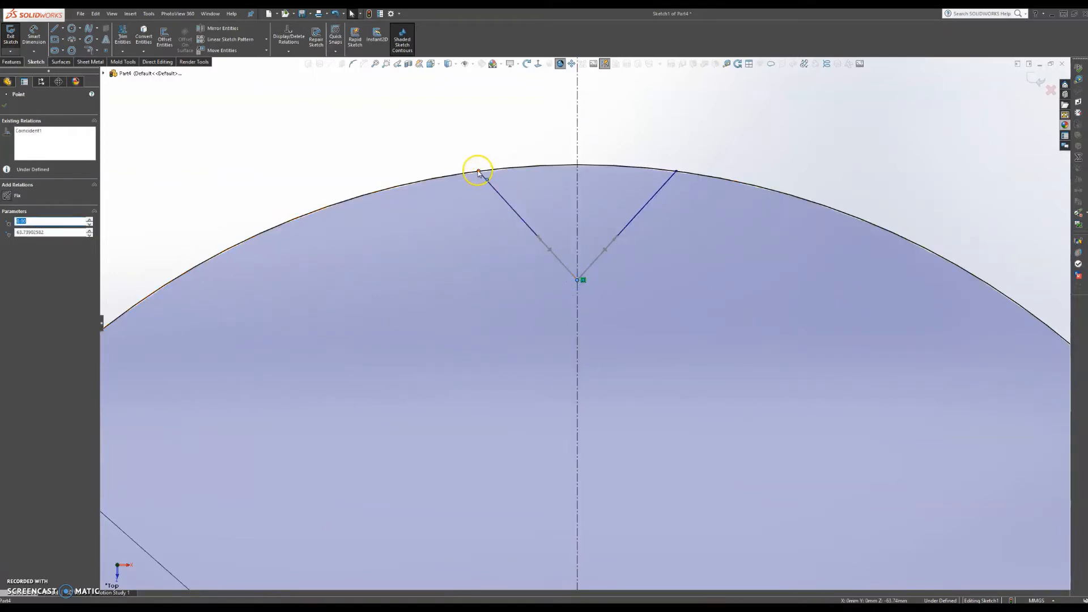
left_click_drag(478, 170, 545, 184)
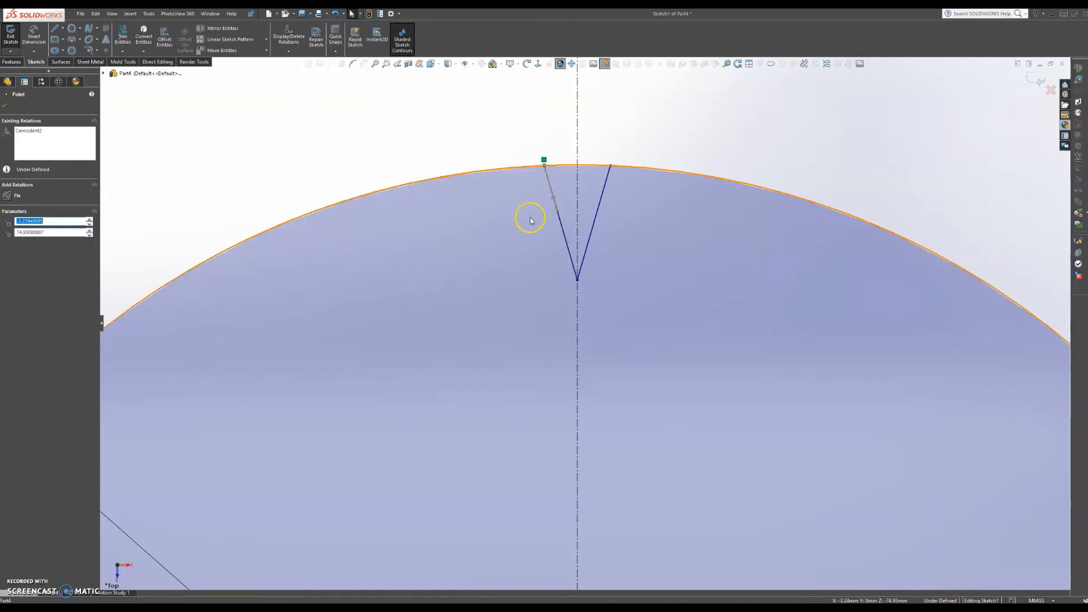
Bend the left spline outward with its tangent handles and move its upper end to about 4.1 mm left of the centerline.
left_click(560, 221)
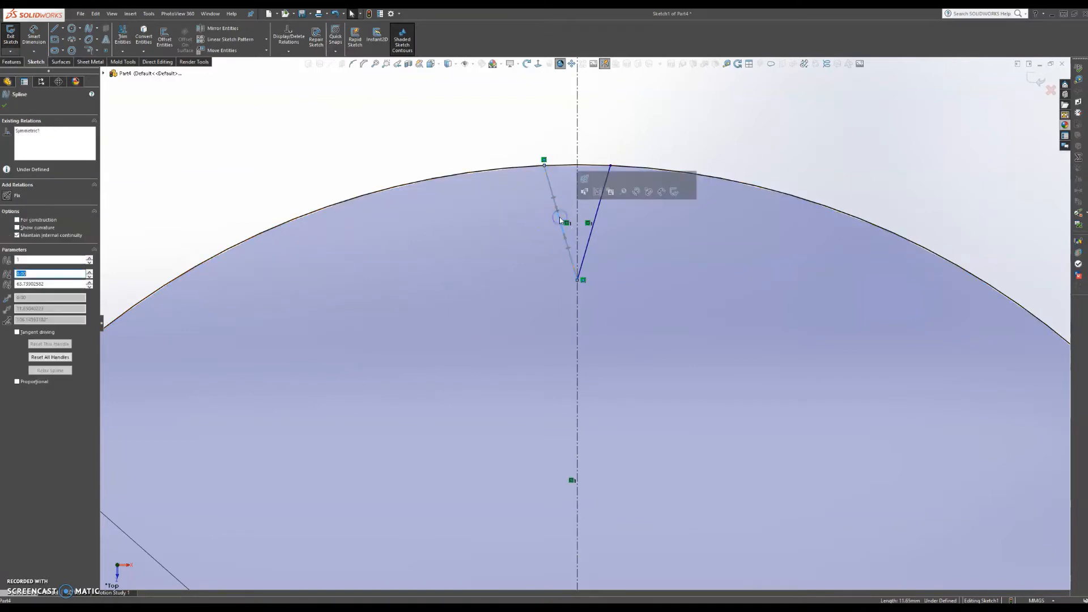
left_click(557, 223)
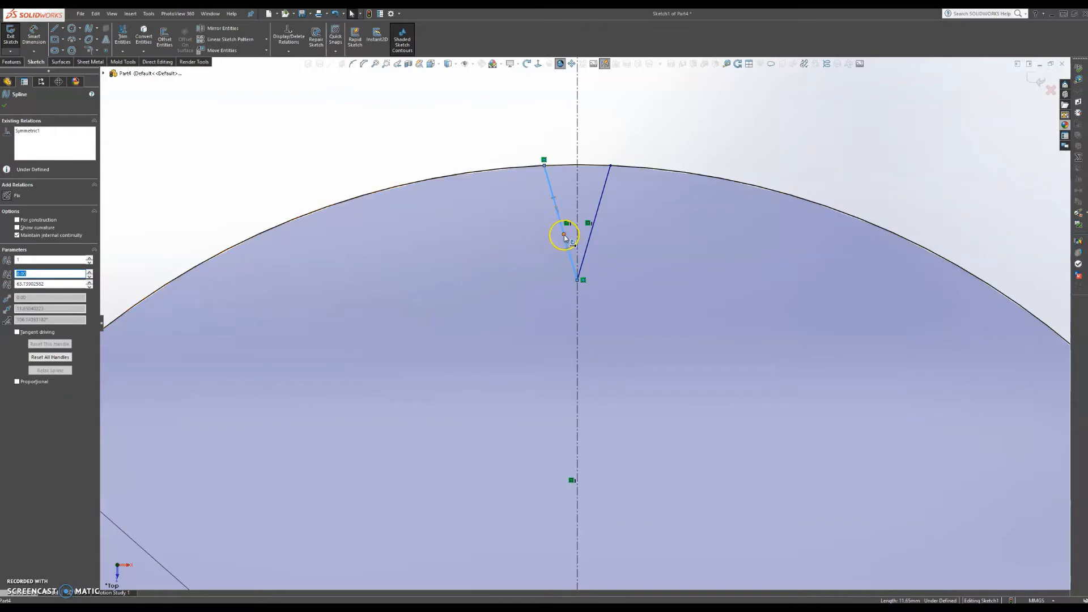
left_click_drag(564, 237, 540, 245)
left_click(544, 169)
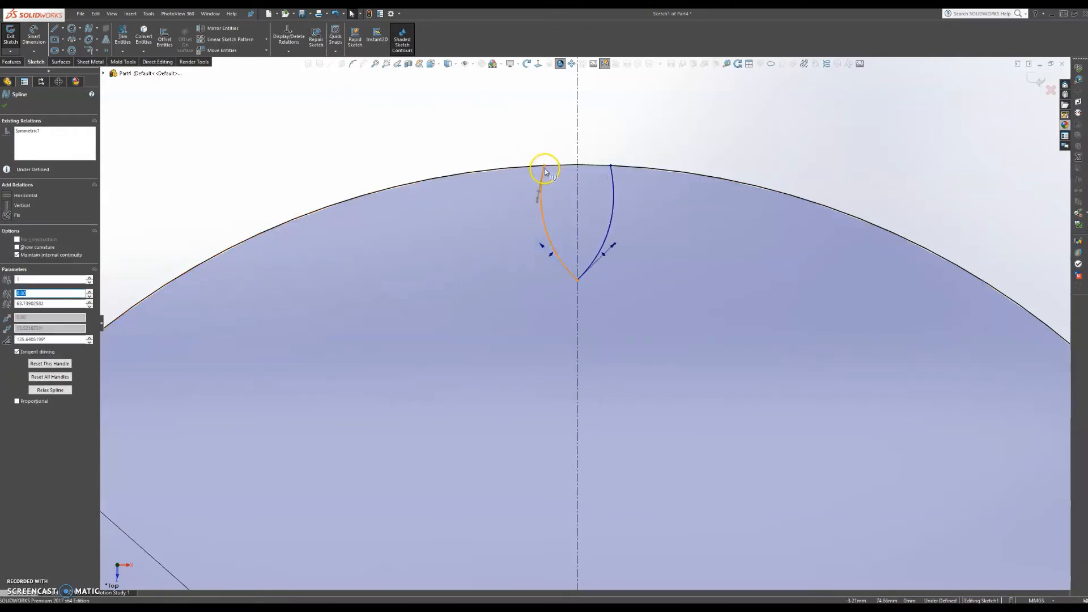
mouse_move(544, 170)
left_mouse_down()
mouse_move(523, 172)
mouse_move(534, 165)
left_mouse_up()
mouse_move(533, 204)
left_mouse_down()
mouse_move(549, 204)
mouse_move(546, 196)
left_mouse_up()
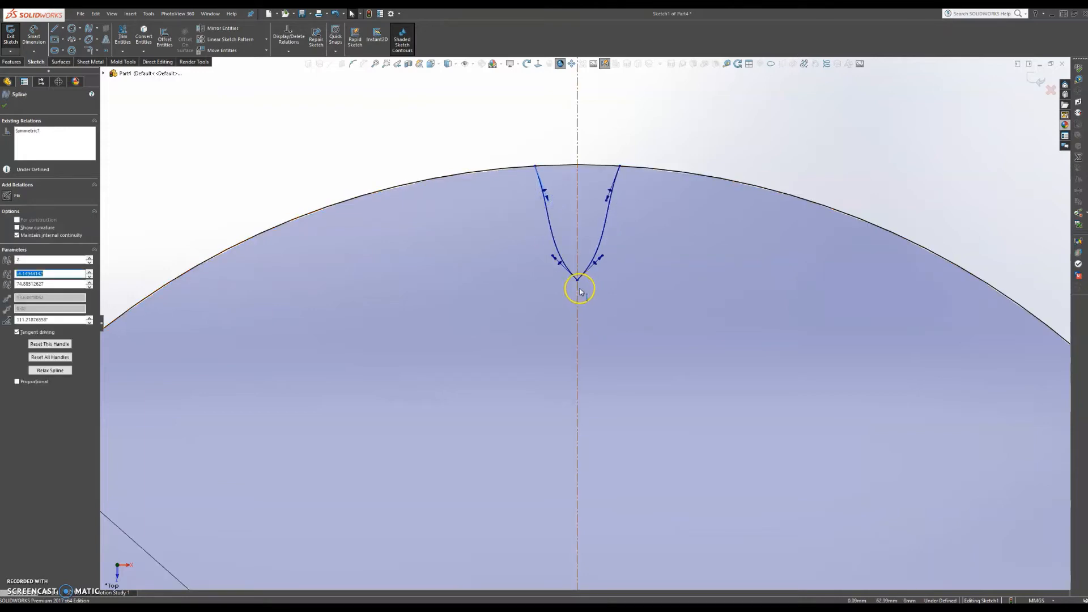
Raise the notch's vertex to about 68 mm above the origin and narrow its left end to about 3.1 mm from the centerline.
left_click_drag(578, 282, 580, 247)
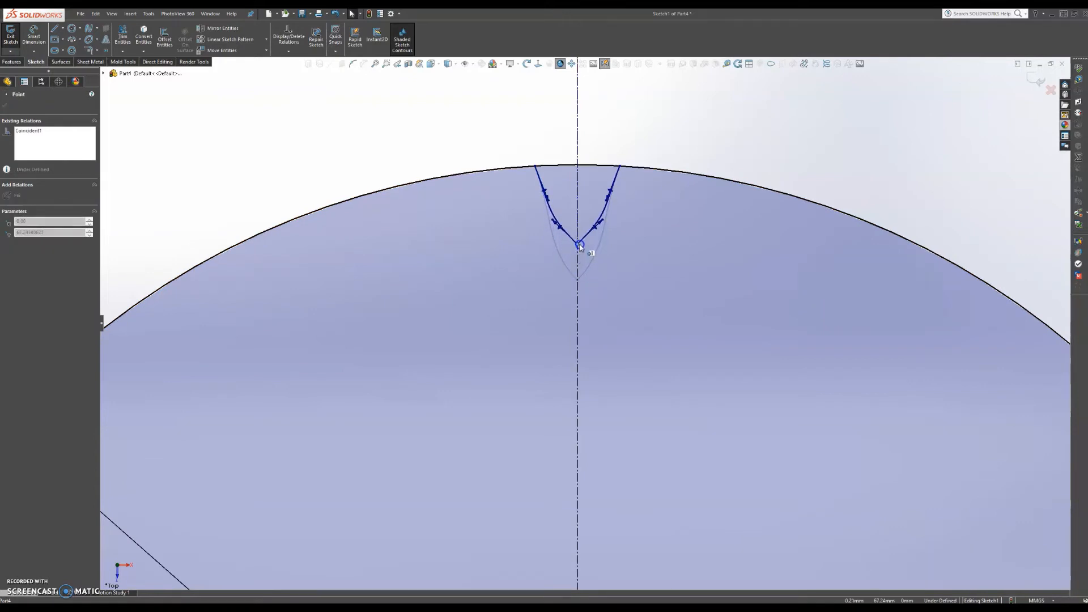
left_click_drag(580, 248, 578, 248)
left_click(539, 170)
left_click_drag(538, 171, 547, 168)
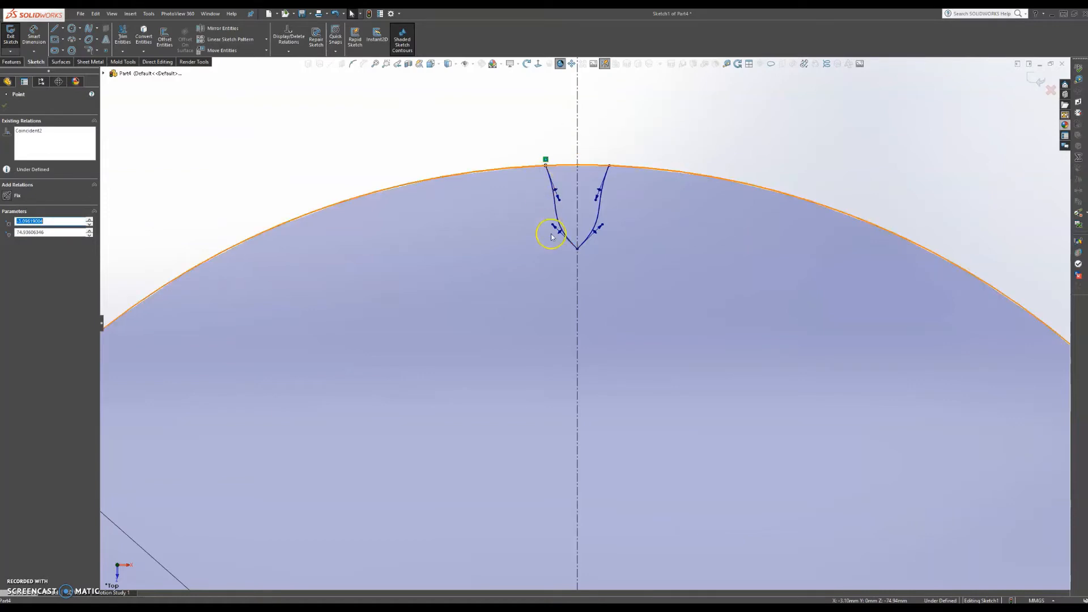
left_click_drag(578, 244, 578, 236)
scroll(584, 271, "up", 4)
scroll(586, 275, "down", 5)
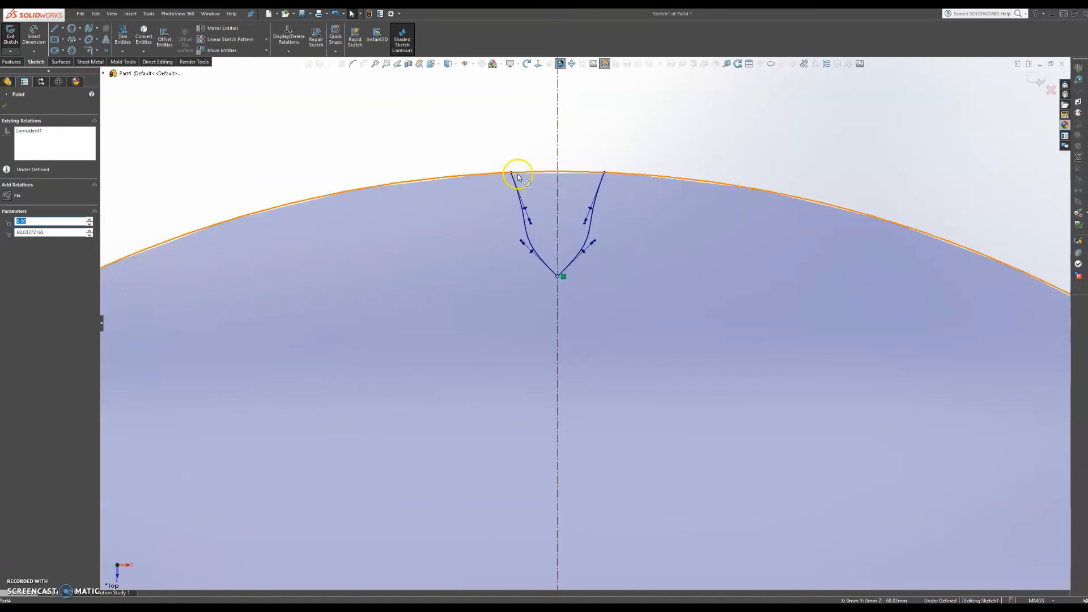
Flare the notch's mouth by turning the left spline's upper tangent handle to about 127°, with its end about 3 mm from the centerline.
mouse_move(511, 171)
left_mouse_down()
mouse_move(500, 175)
mouse_move(512, 174)
left_mouse_up()
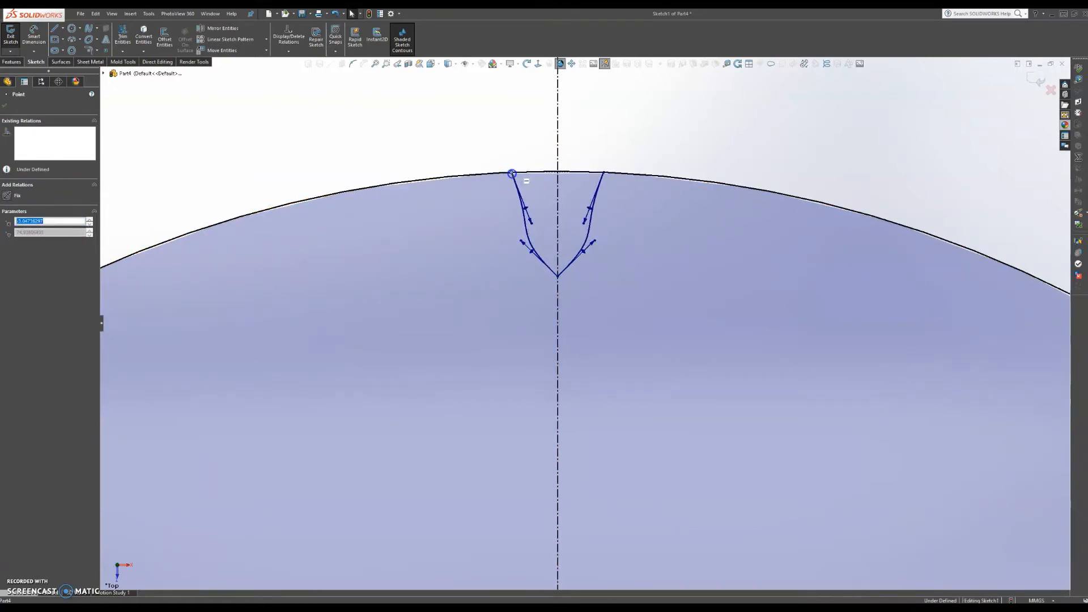
left_click(536, 222)
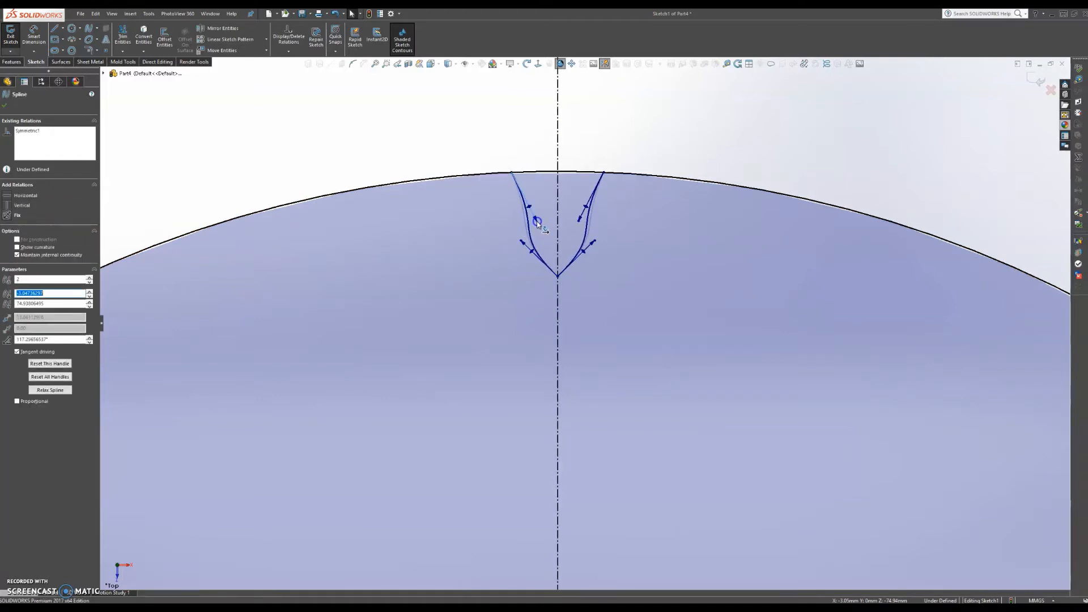
left_click_drag(538, 222, 540, 212)
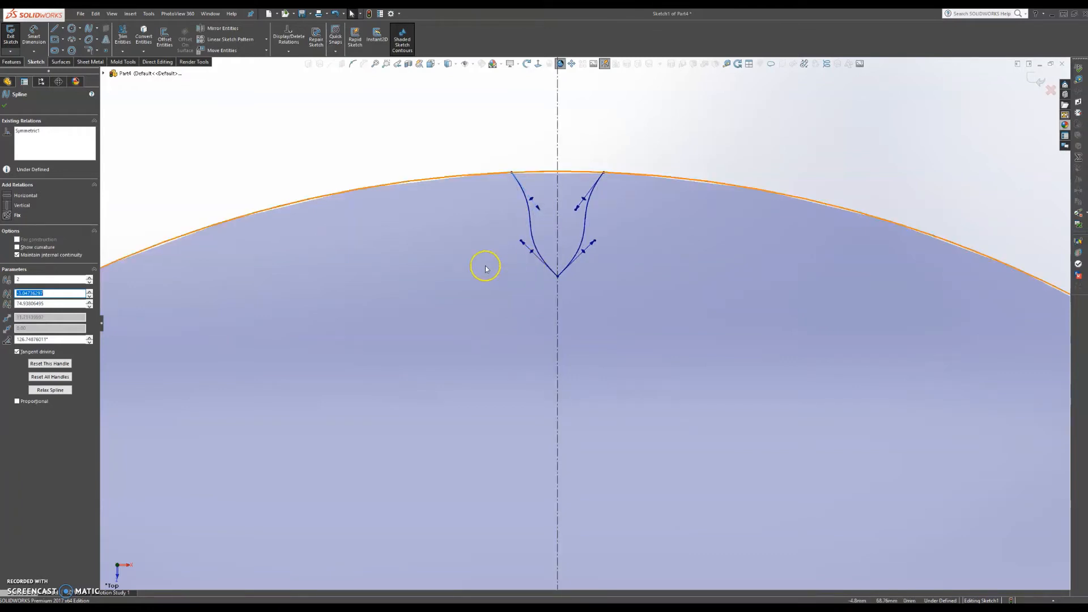
left_click(6, 107)
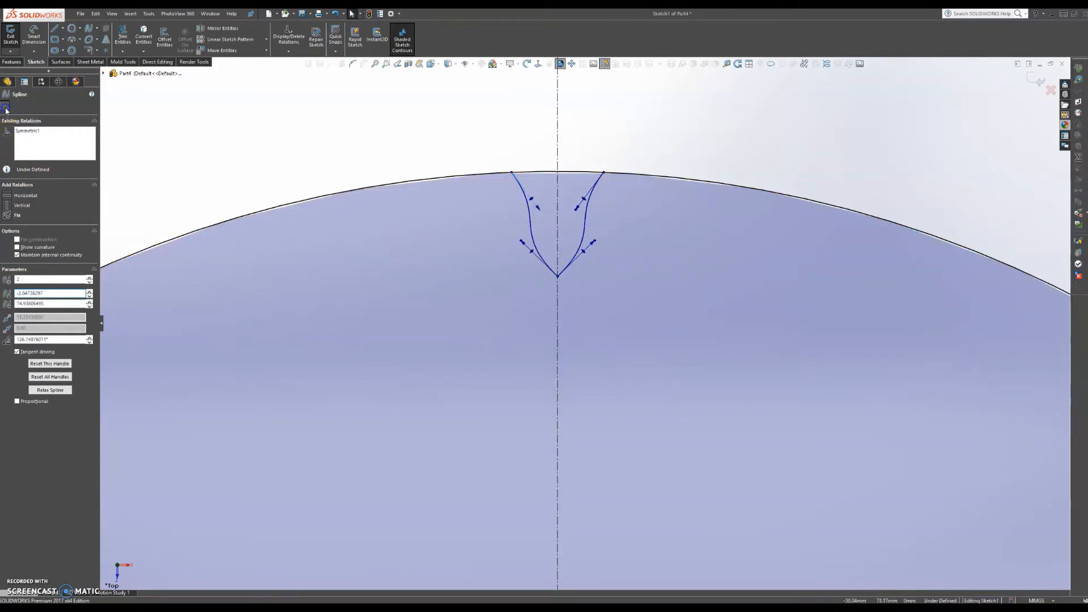
Turn off Dynamic Mirror Entities for the sketch.
scroll(588, 397, "up", 5)
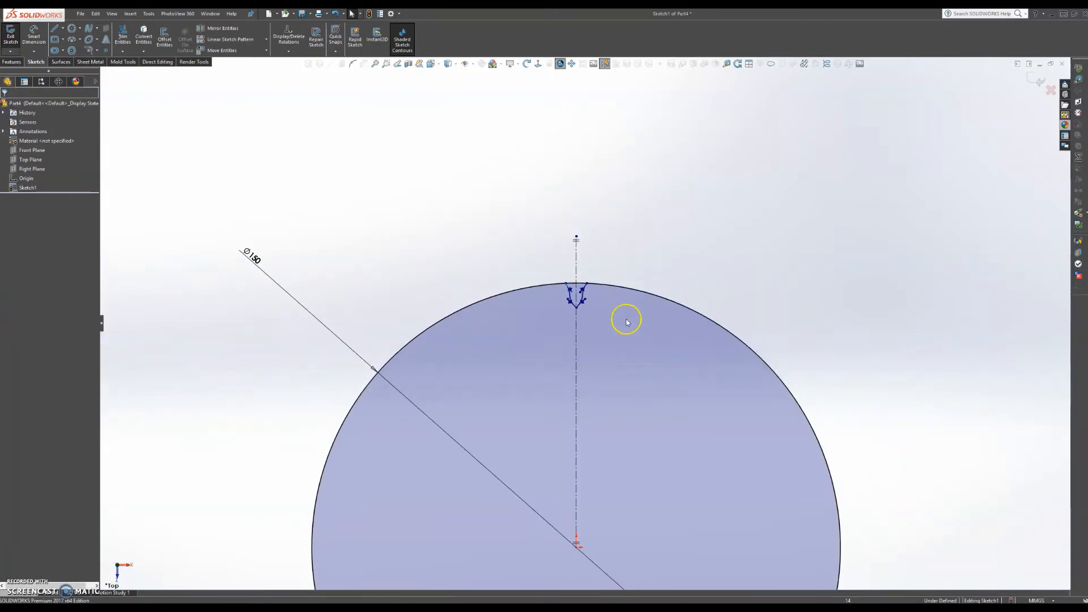
scroll(583, 309, "down", 6)
scroll(582, 311, "down", 3)
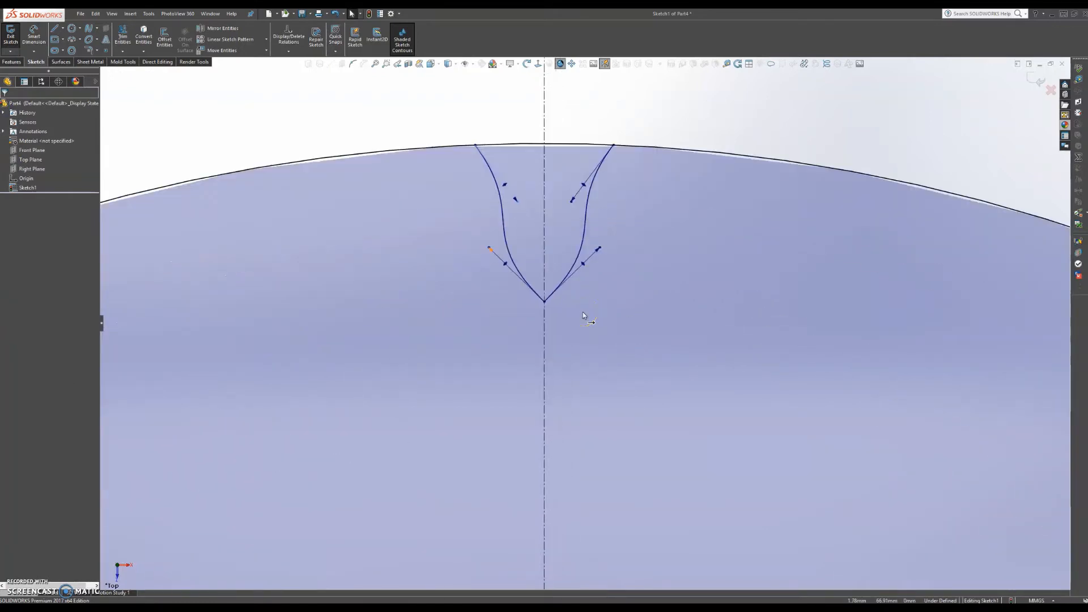
scroll(583, 312, "up", 1)
scroll(583, 312, "up", 1)
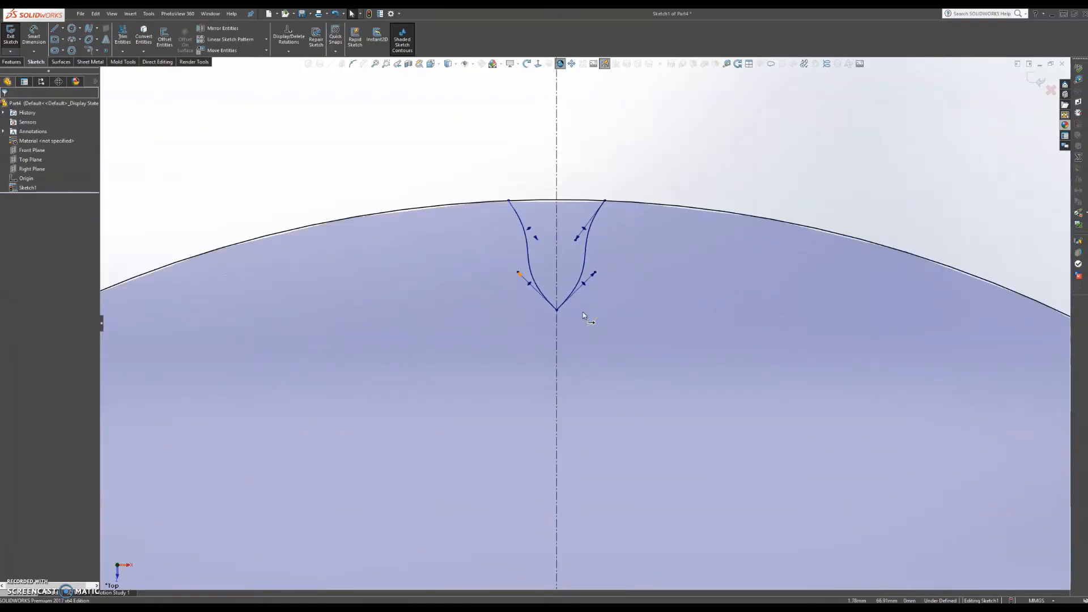
left_click(584, 311)
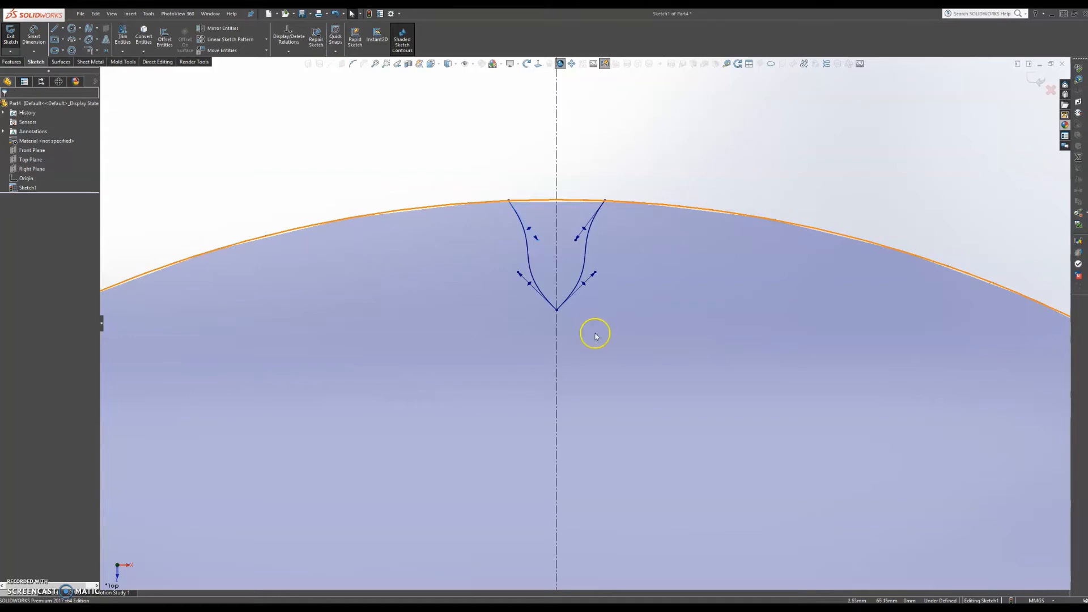
scroll(604, 303, "up", 2)
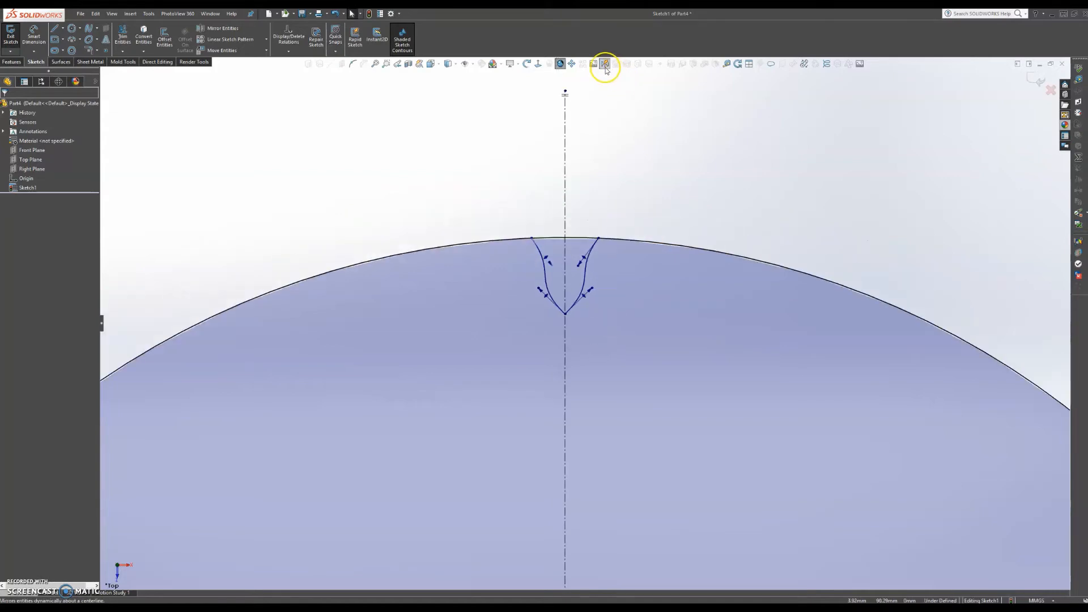
left_click(605, 63)
Round the notch's bottom vertex with a 1 mm sketch fillet, accepting deletion of the splines' symmetry and tangency constraints.
scroll(589, 273, "down", 3)
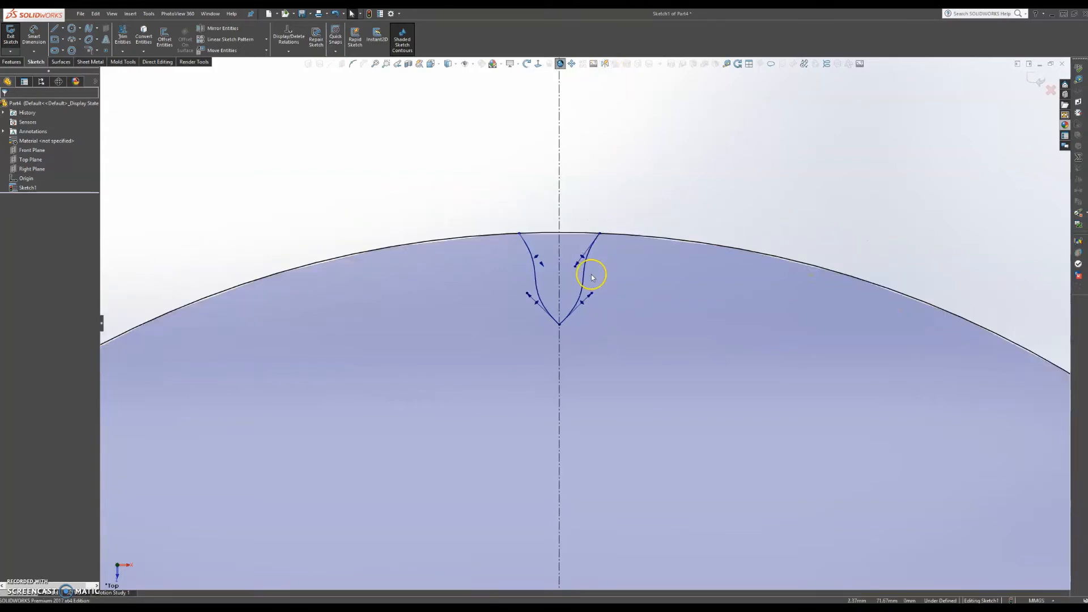
left_click(87, 51)
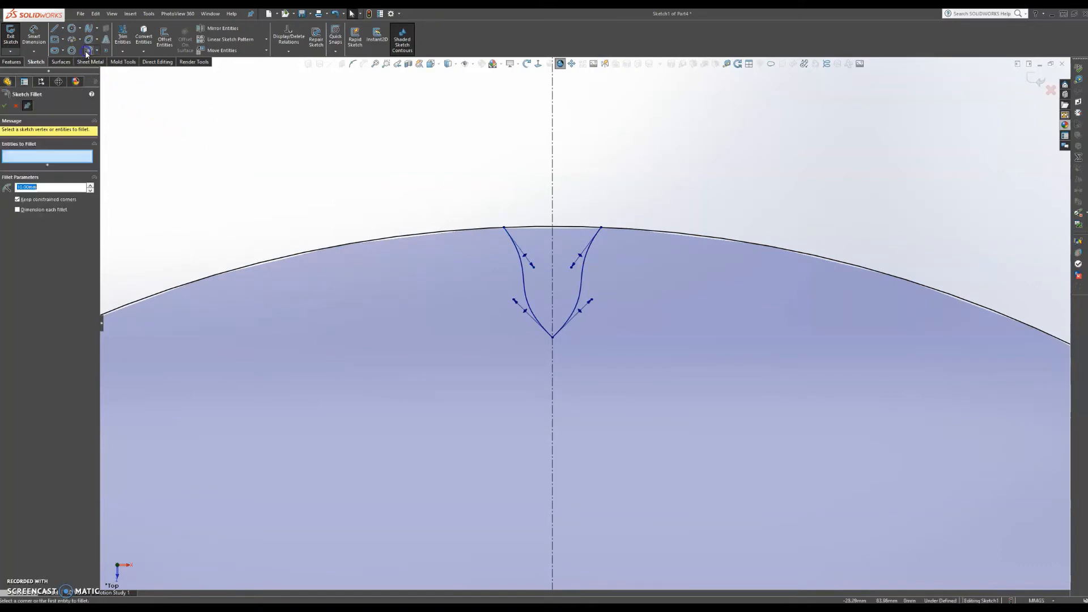
left_click(553, 338)
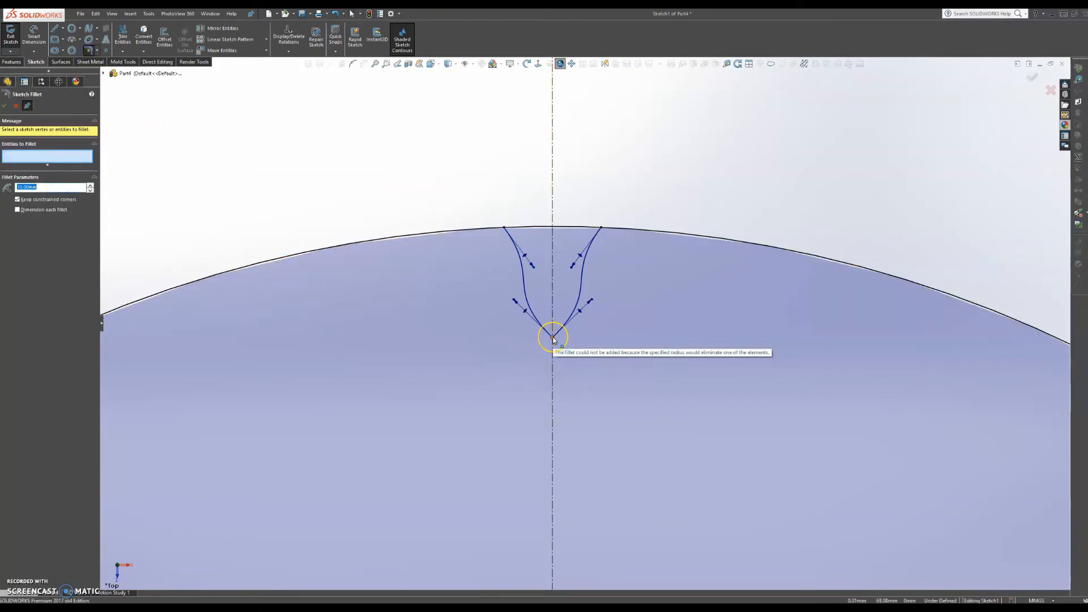
left_click(207, 218)
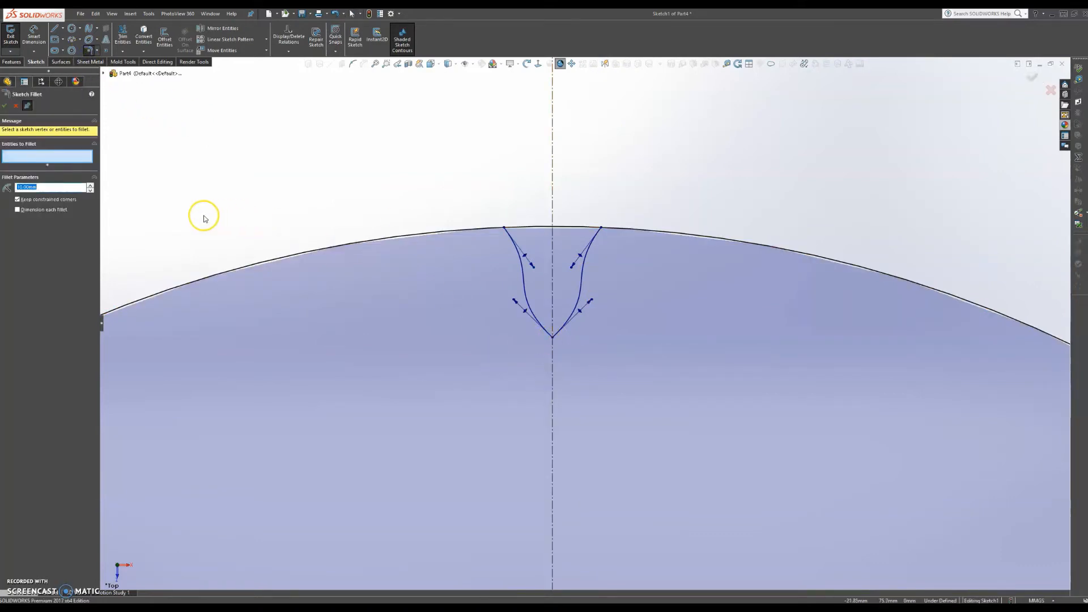
left_click(553, 338)
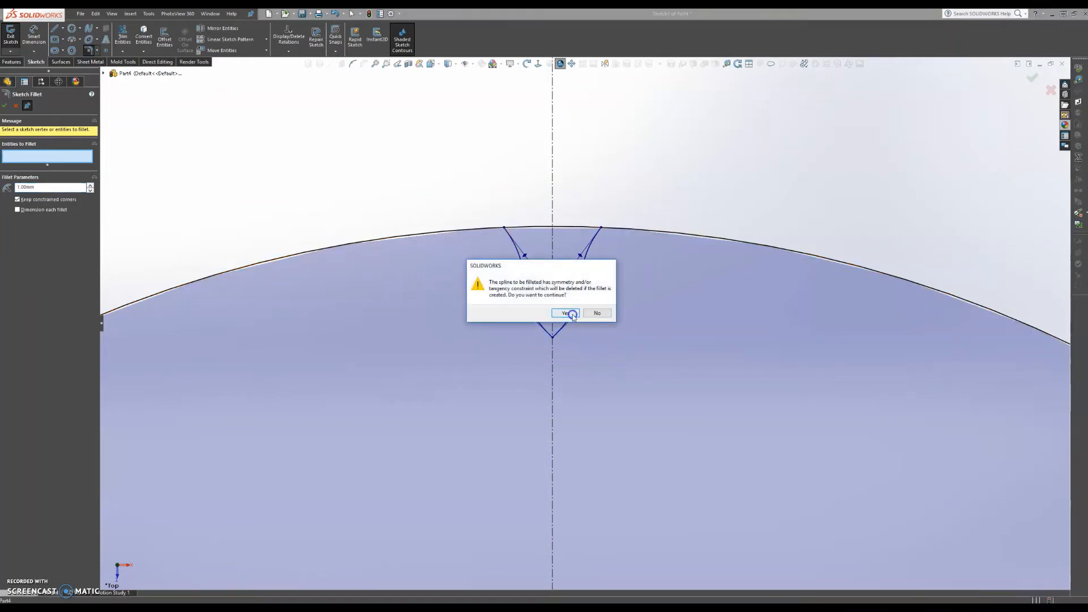
left_click(595, 315)
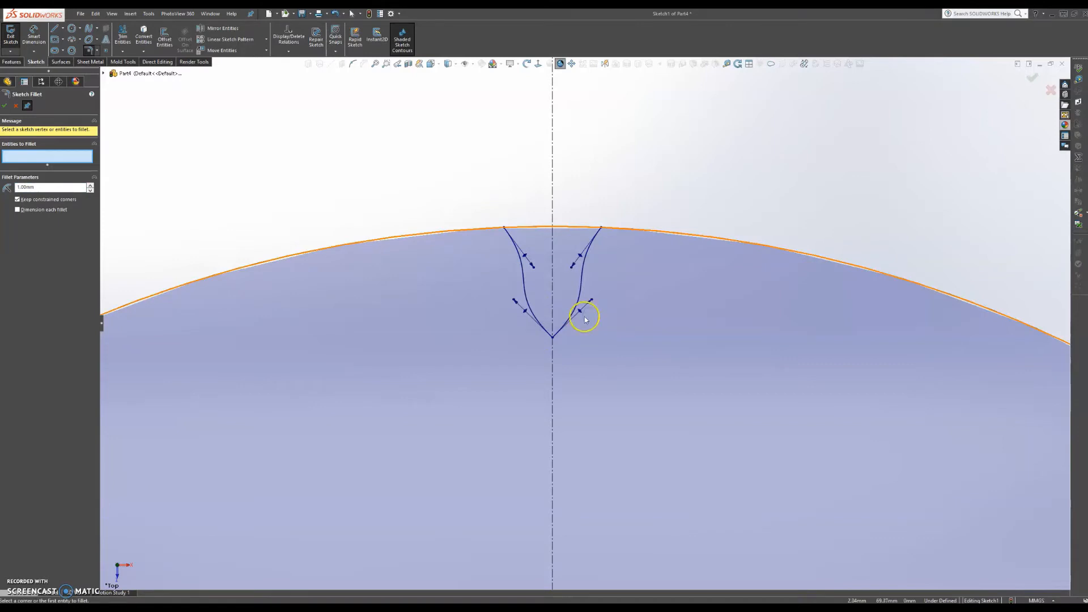
left_click(552, 339)
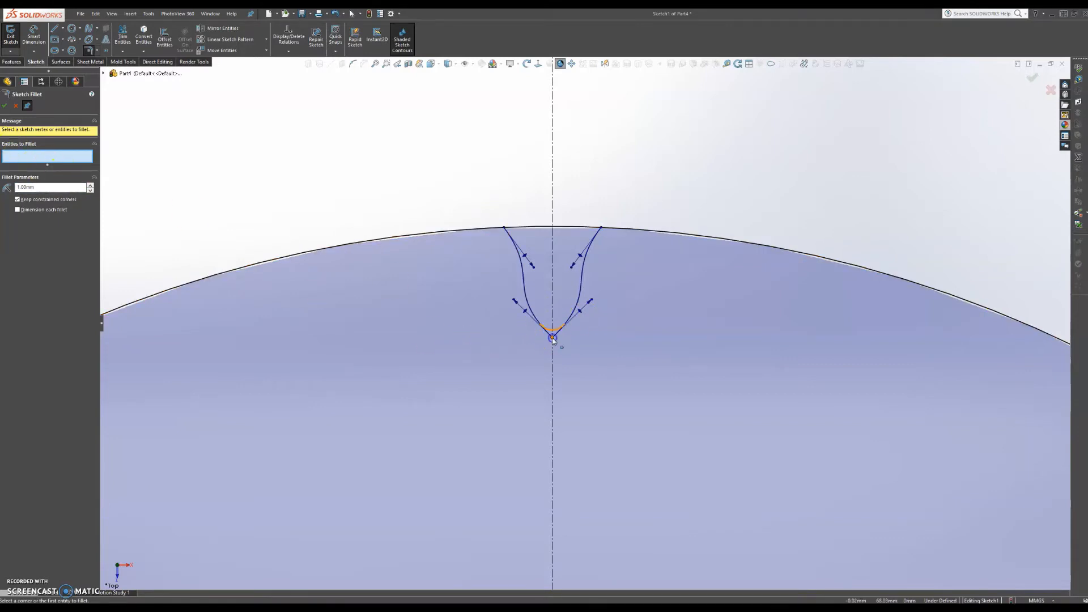
left_click(566, 313)
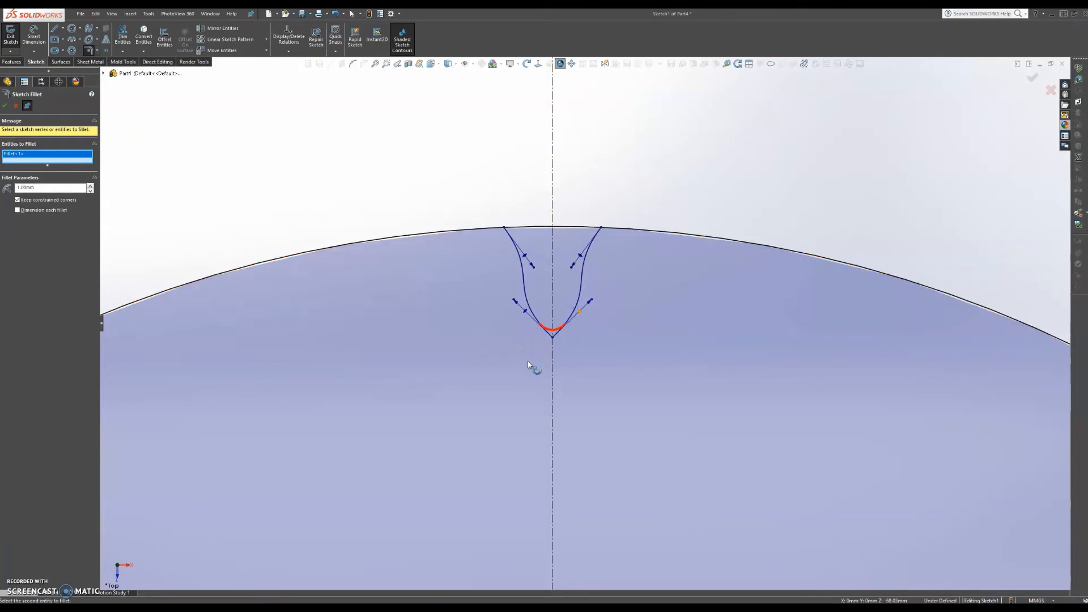
left_click(5, 106)
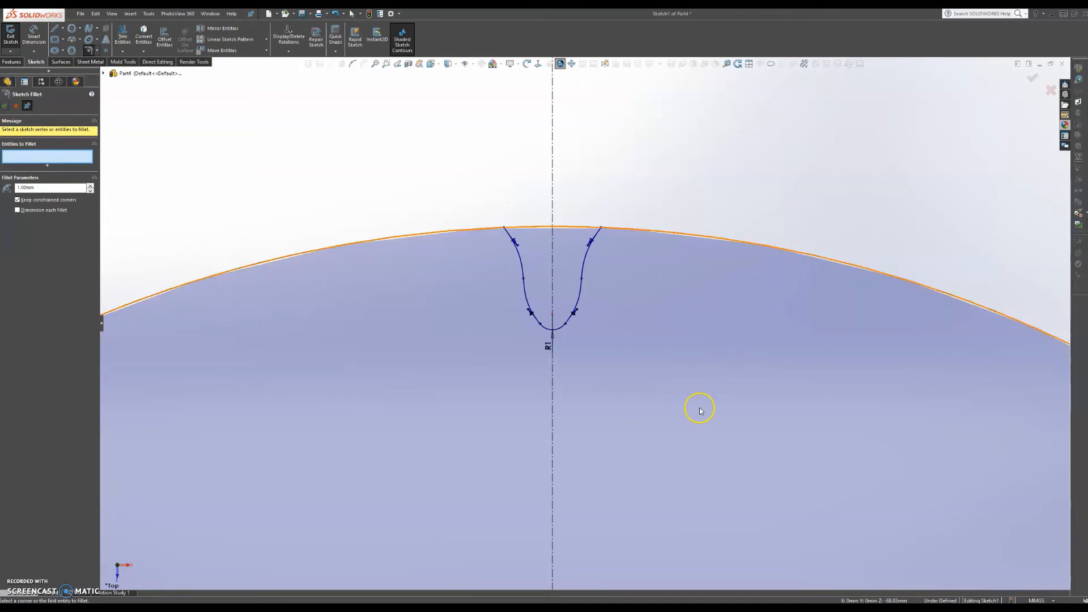
Examine the filleted notch's shape and its size relative to the whole 150 mm circle.
scroll(699, 406, "up", 5)
scroll(680, 408, "up", 3)
scroll(652, 362, "down", 3)
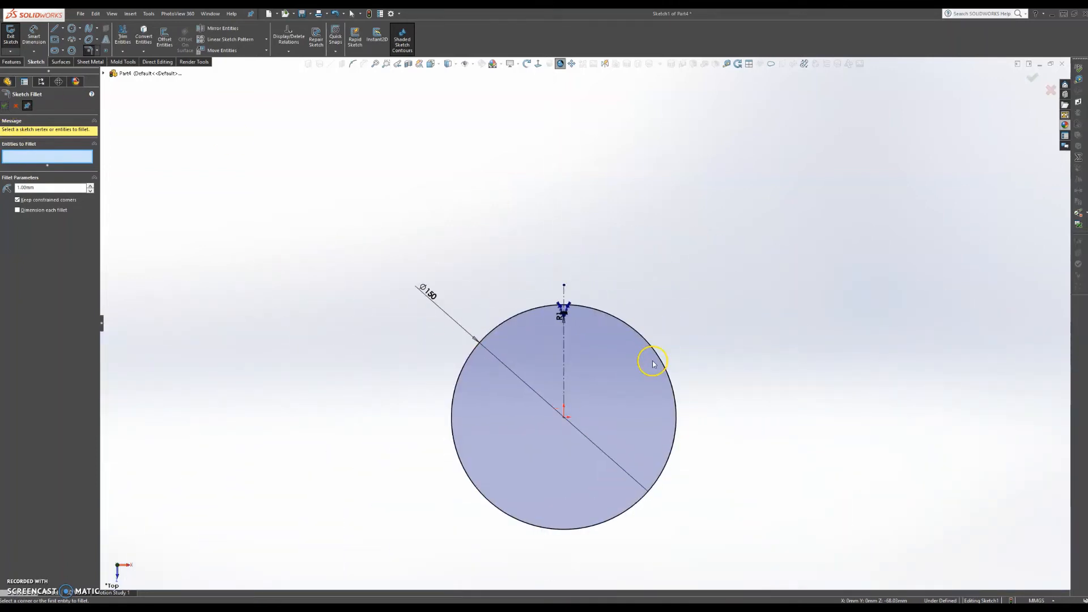
scroll(554, 352, "down", 3)
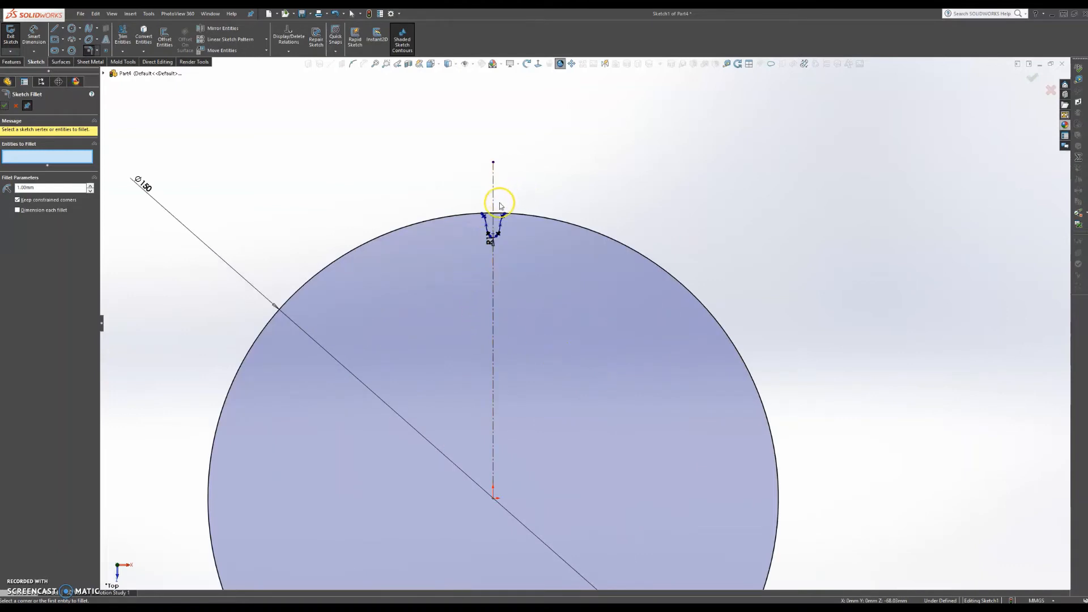
scroll(486, 231, "down", 2)
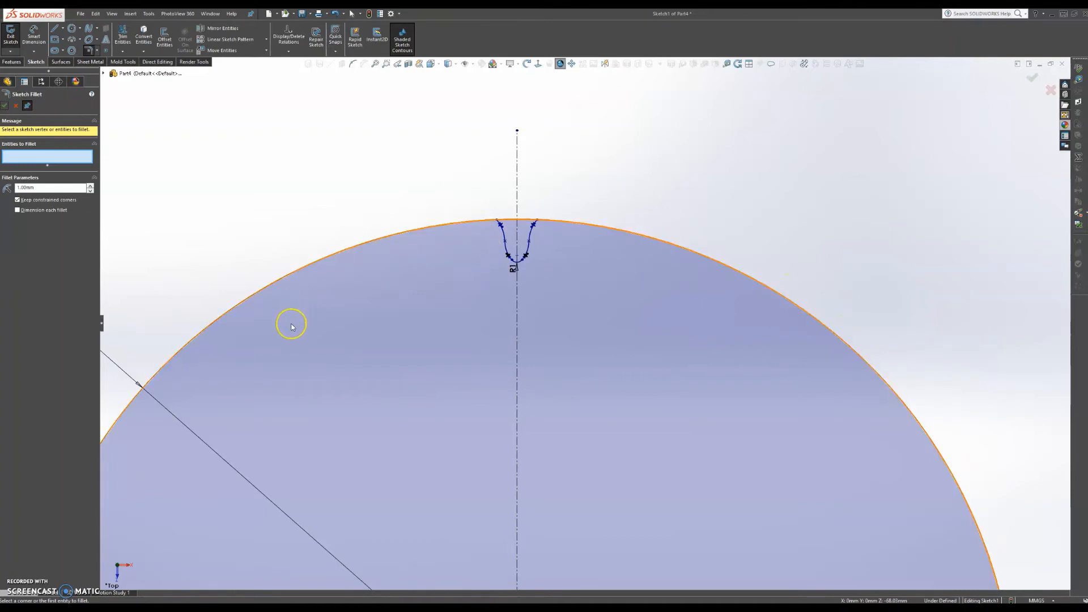
scroll(724, 397, "up", 3)
scroll(726, 404, "up", 5)
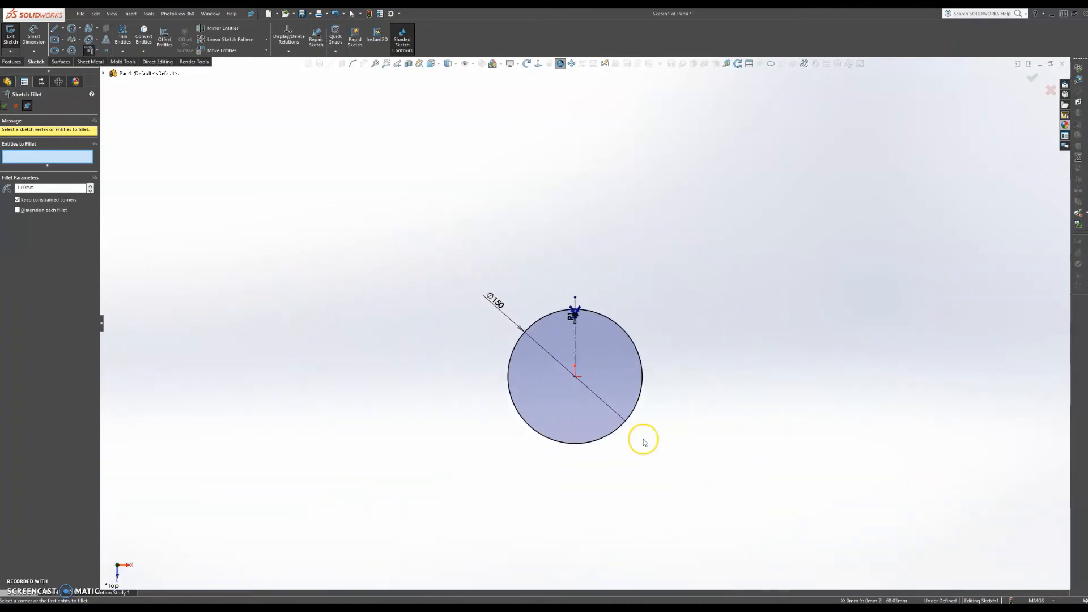
scroll(568, 385, "down", 5)
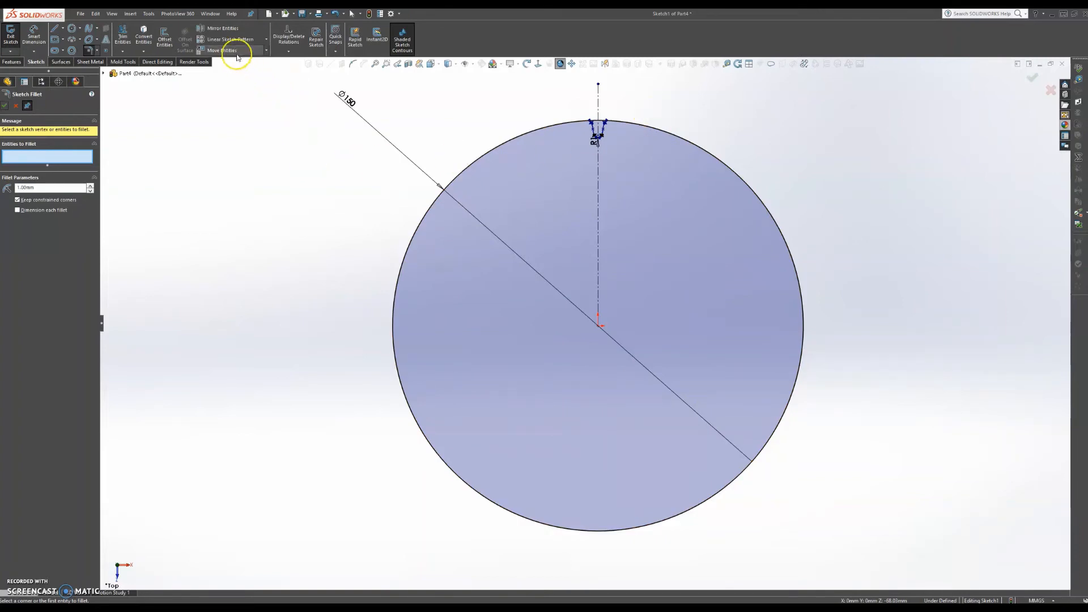
Start a circular sketch pattern centered on the origin and clear the circle from the entities to pattern.
left_click(266, 40)
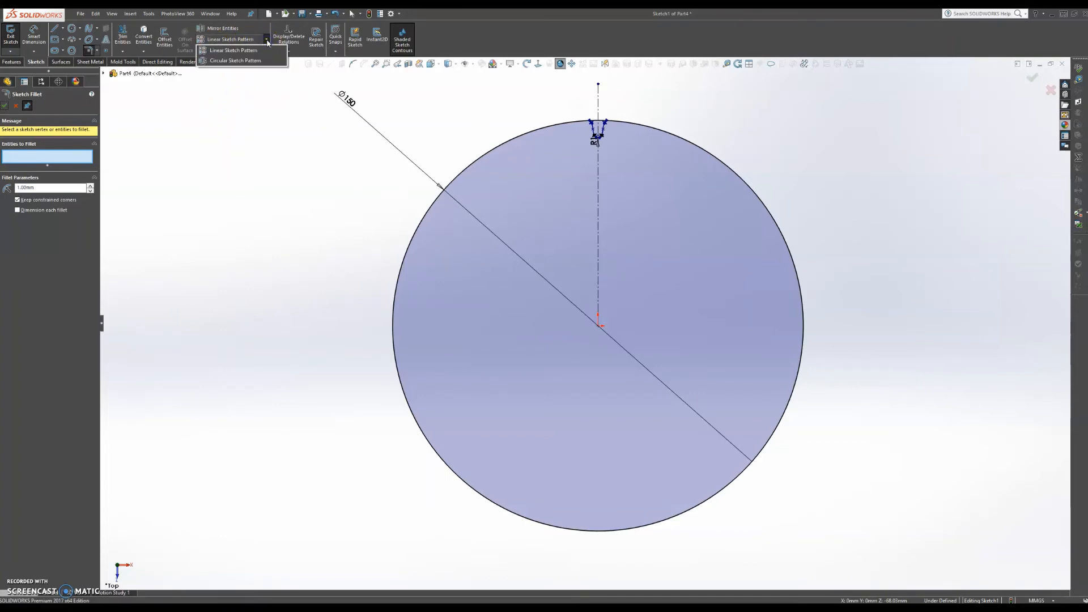
left_click(253, 126)
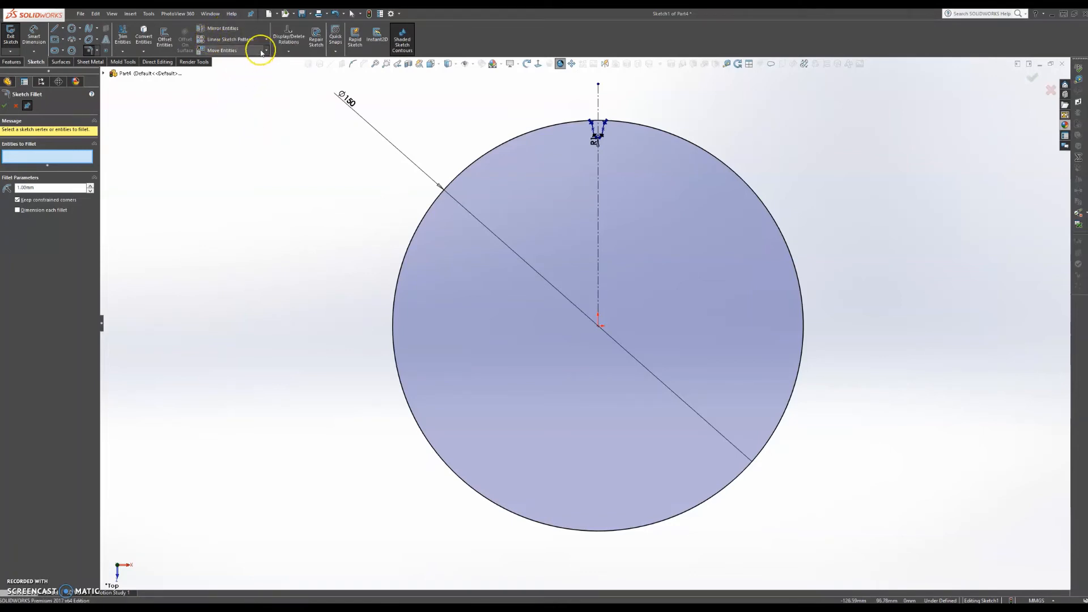
left_click(266, 41)
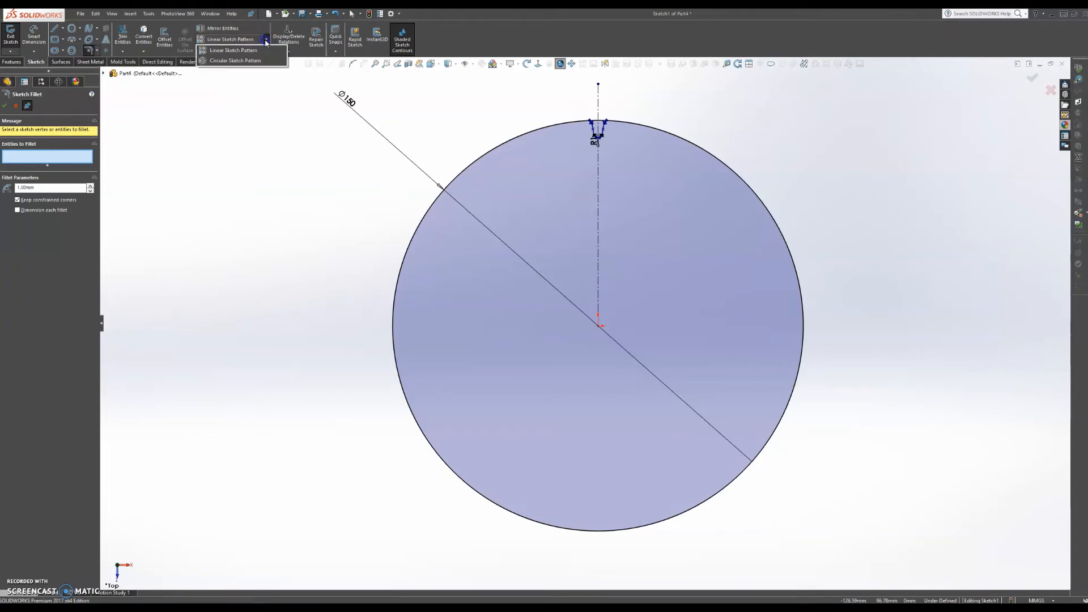
left_click(246, 60)
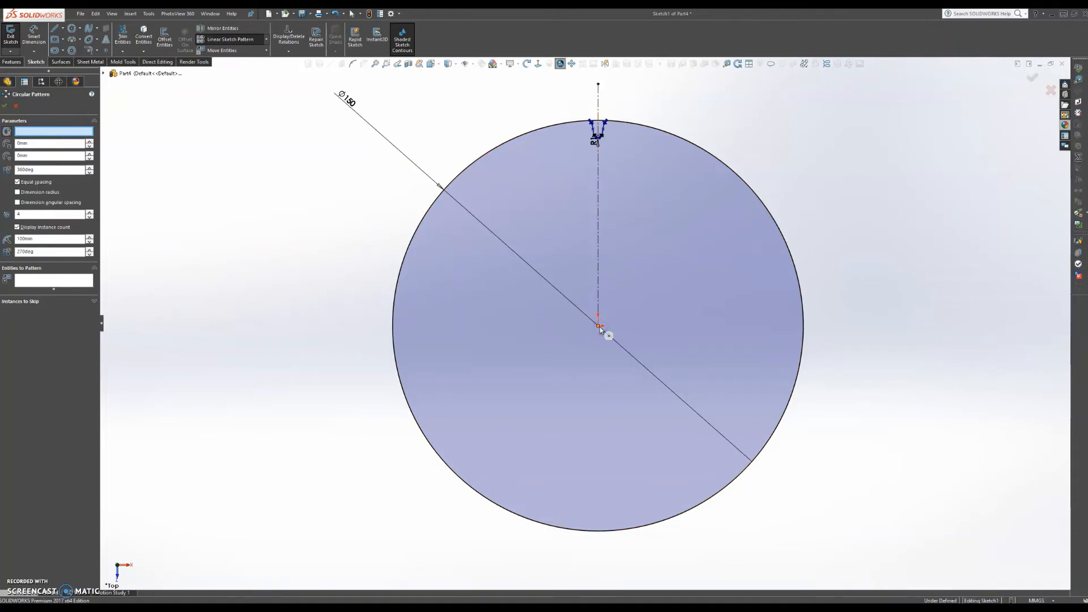
left_click(418, 228)
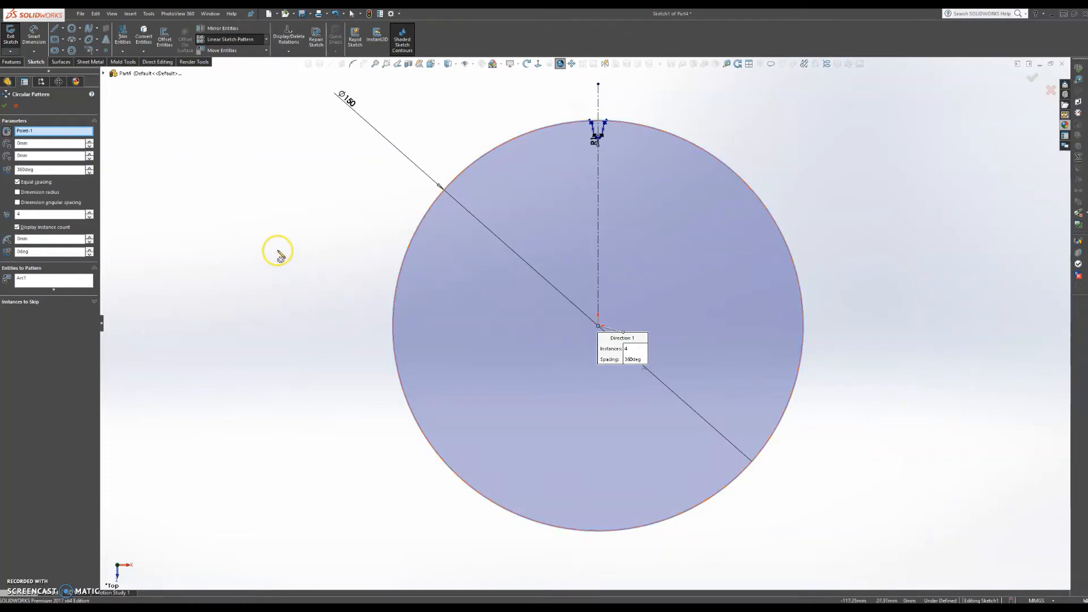
left_click(38, 279)
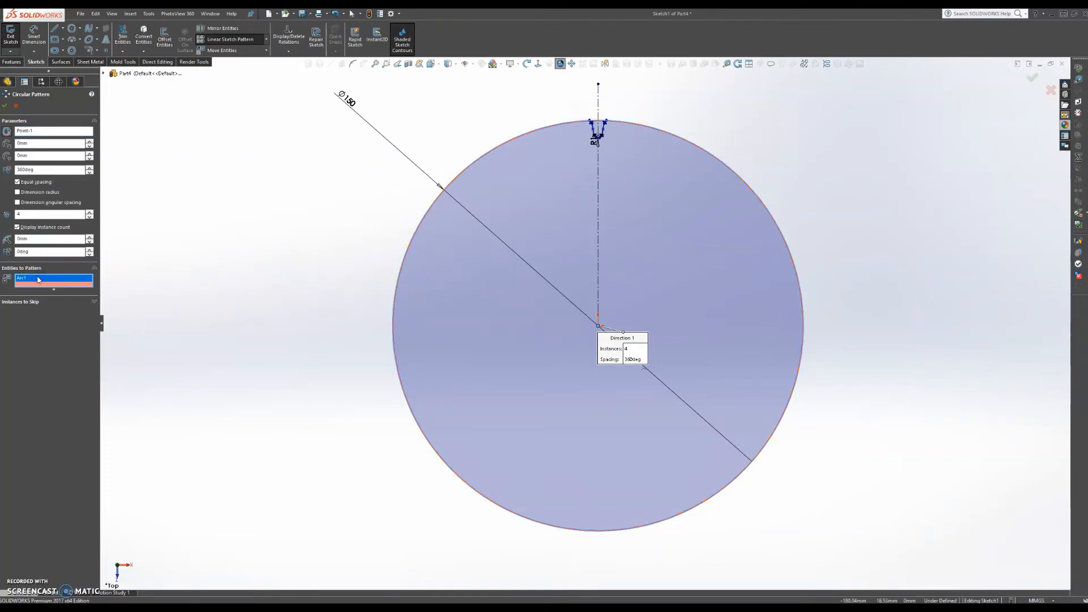
right_click(38, 279)
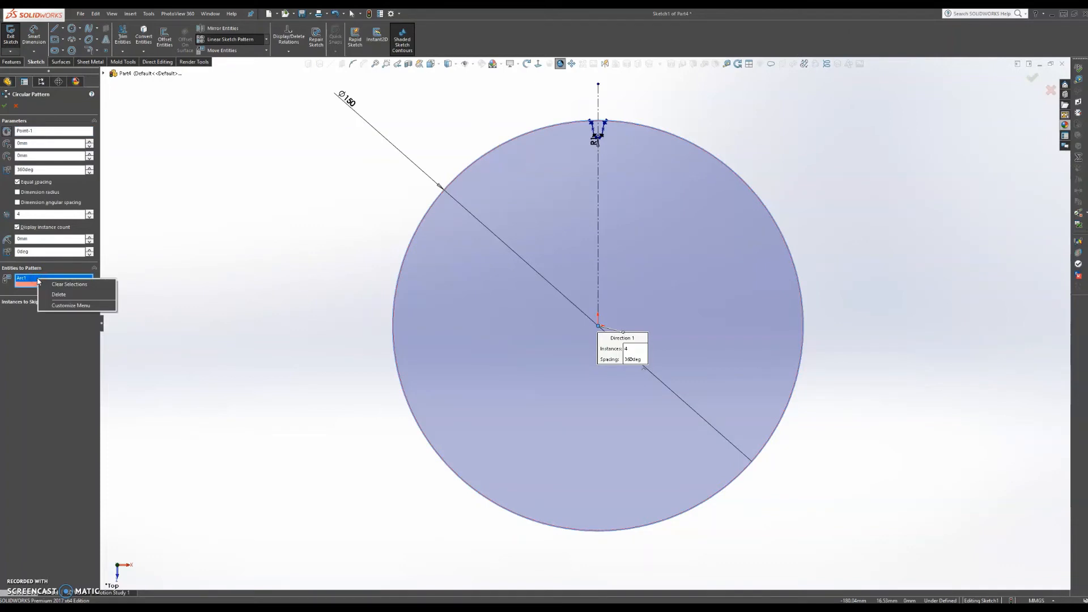
left_click(60, 284)
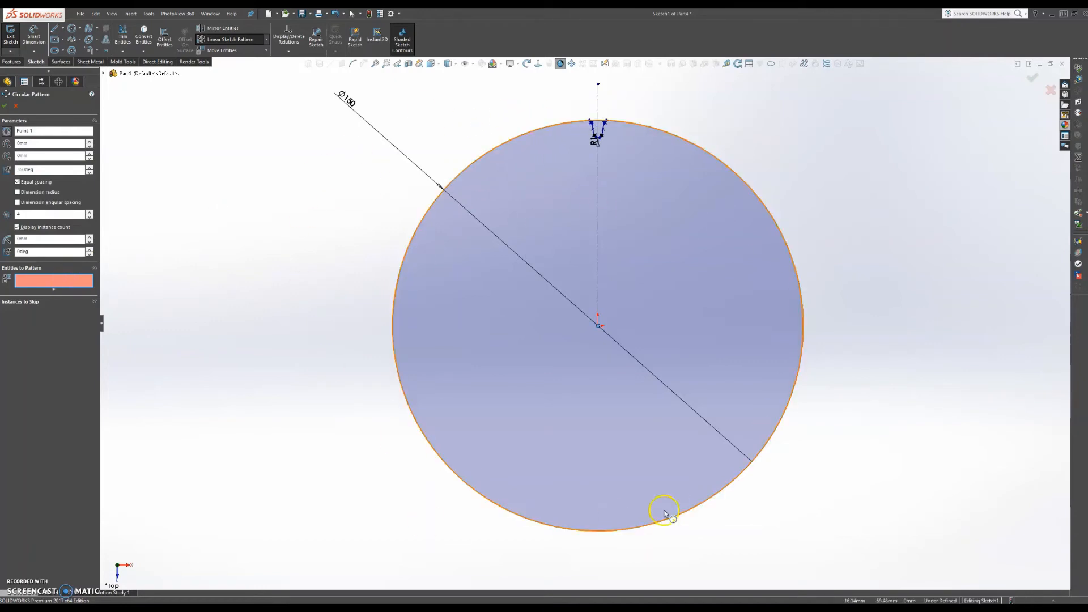
right_click(56, 280)
left_click(74, 287)
Choose the notch's two splines and its bottom fillet arc as the entities to pattern.
scroll(590, 110, "down", 3)
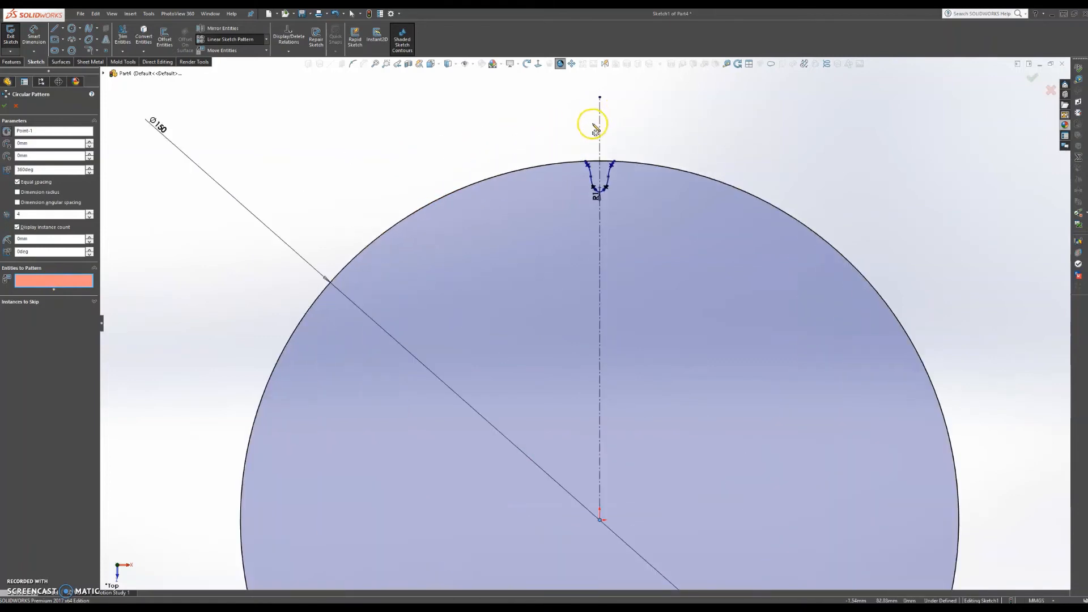
left_click(590, 173)
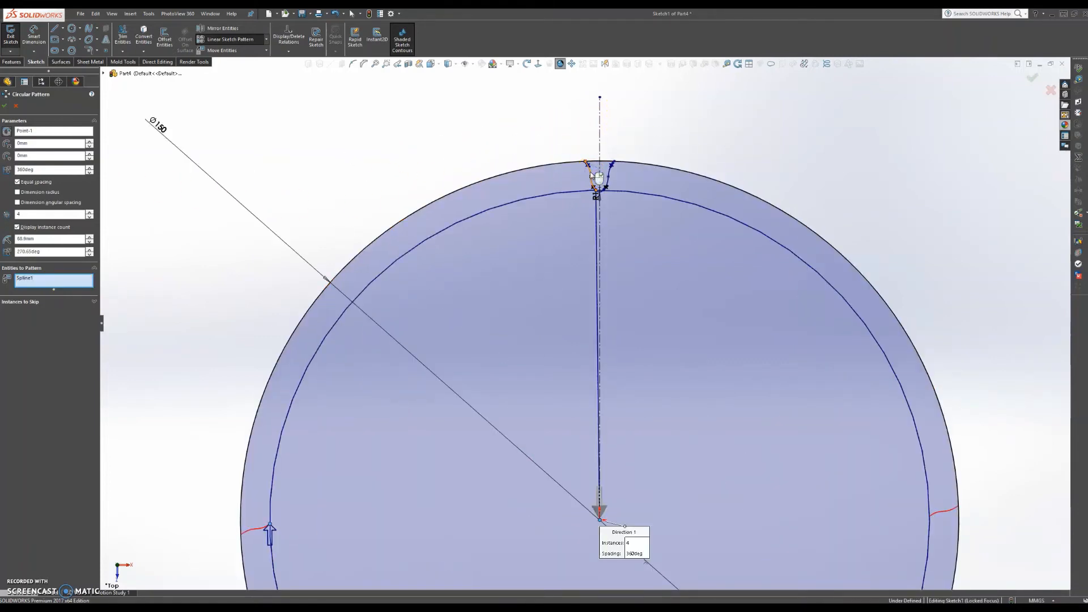
left_click(610, 173)
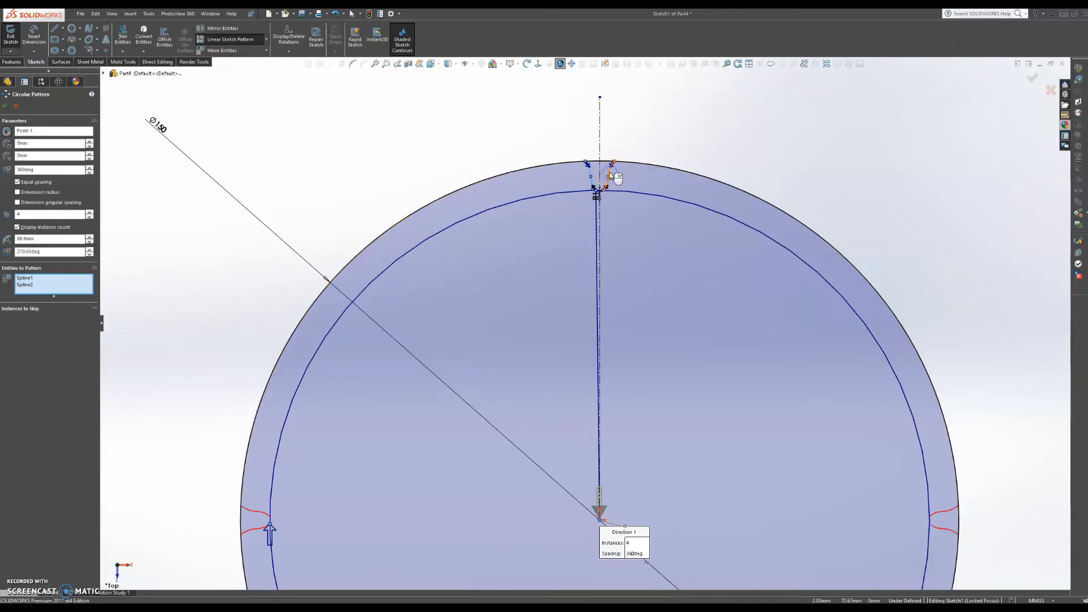
scroll(609, 170, "down", 5)
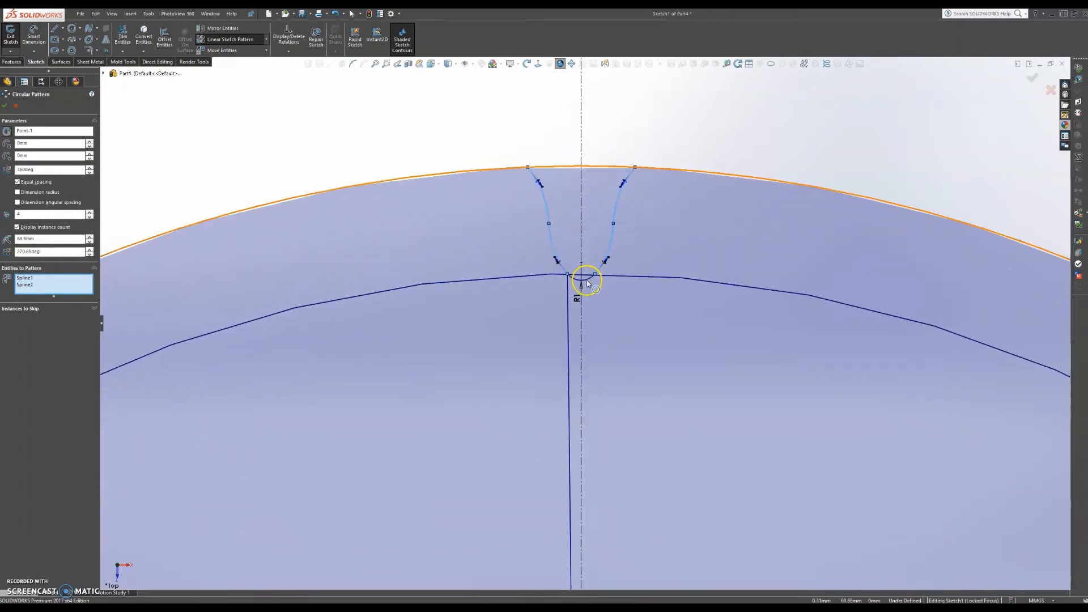
left_click(586, 280)
scroll(587, 281, "up", 5)
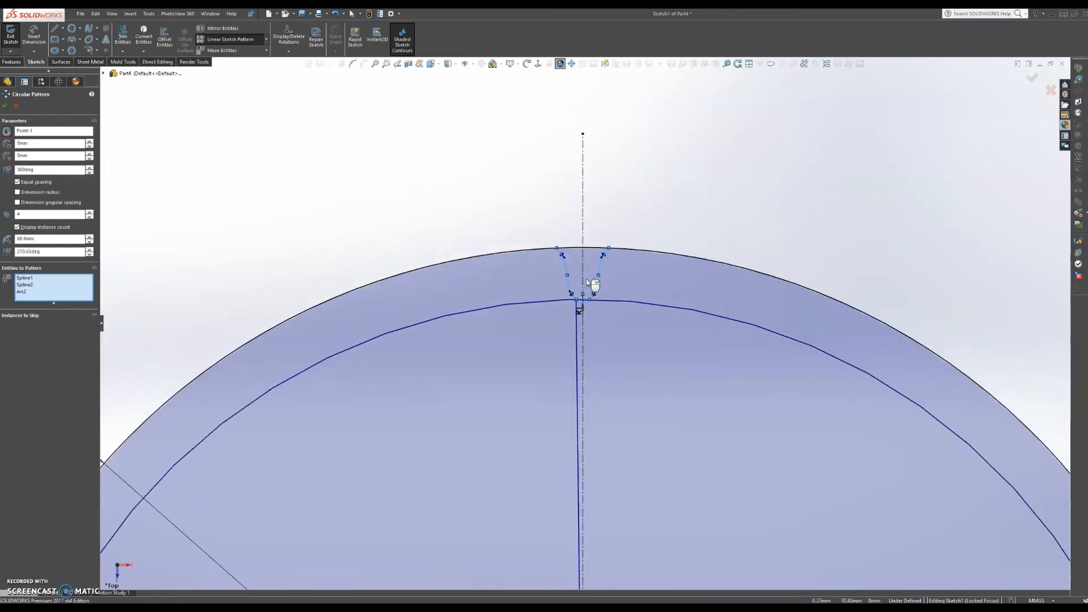
scroll(611, 395, "up", 2)
scroll(586, 364, "down", 5)
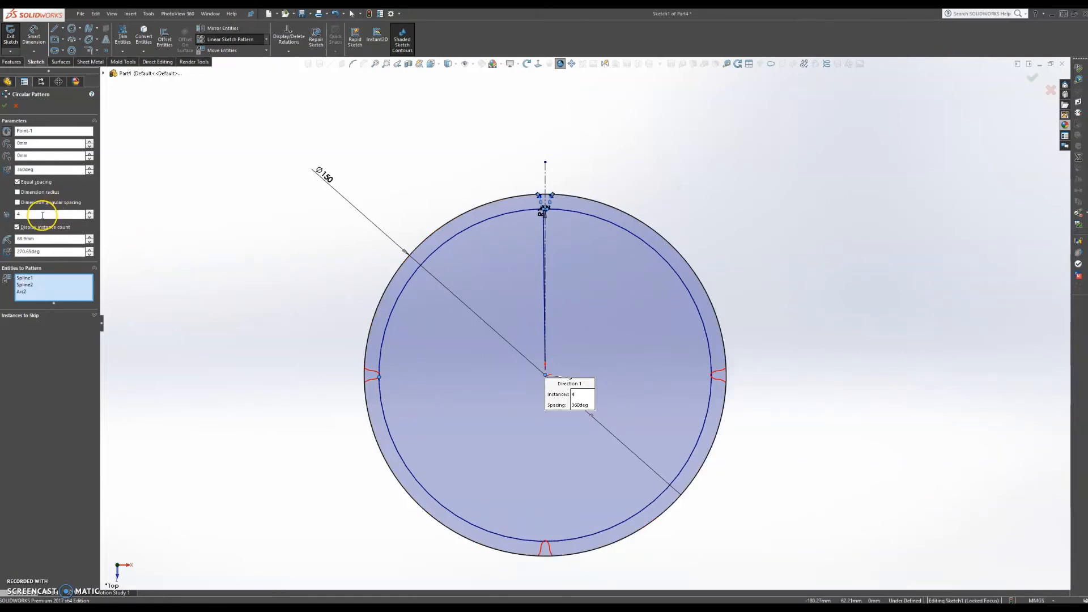
Set the circular pattern to 46 equally spaced instances over 360° and create it.
left_click(89, 213)
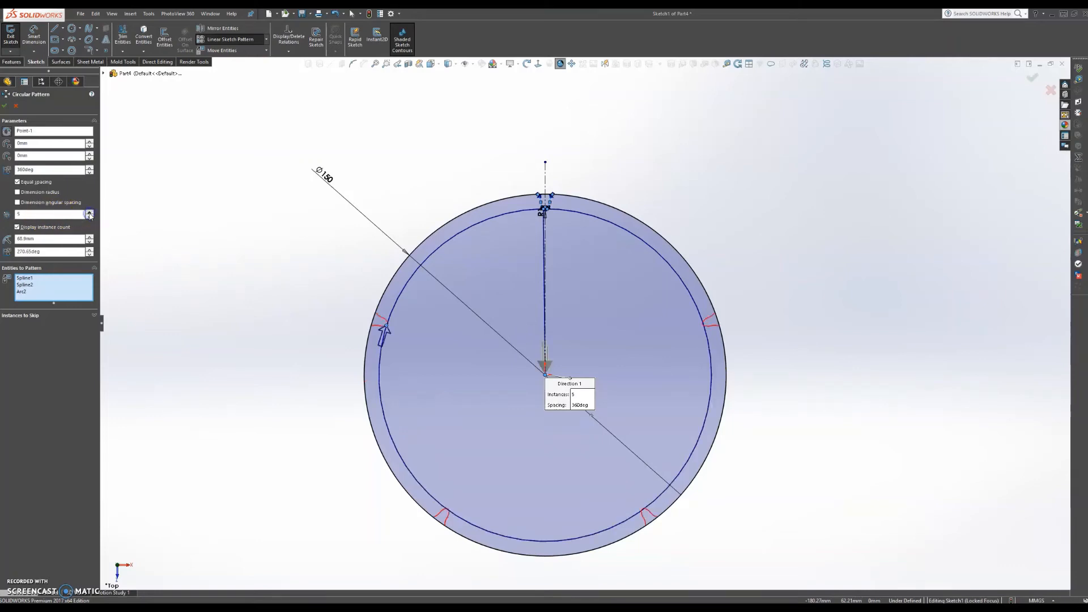
left_click(89, 213)
left_click(89, 214)
left_click(89, 213)
left_click(89, 213)
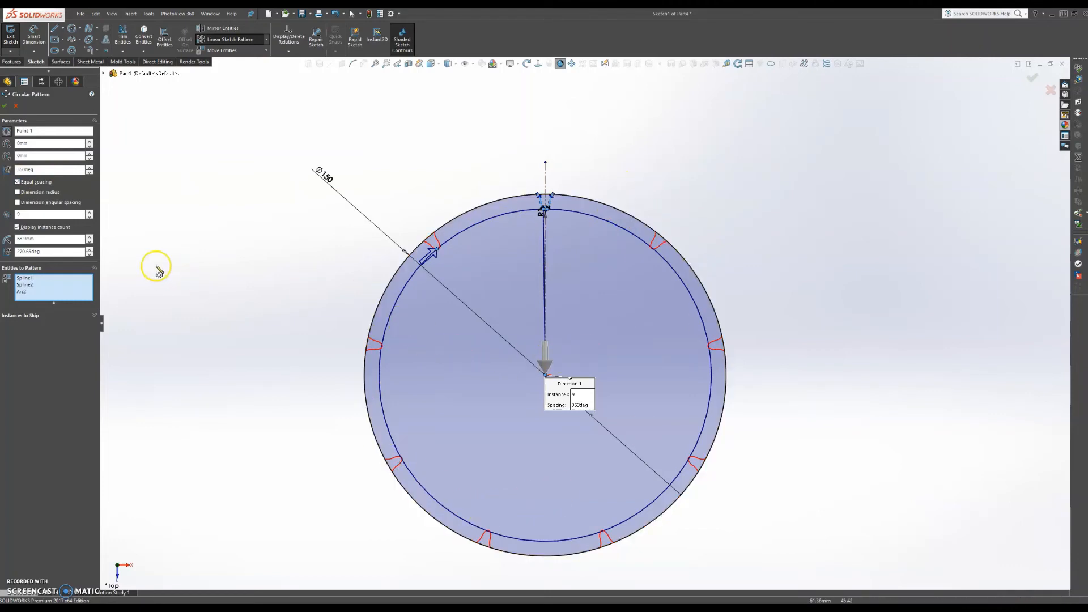
left_click(89, 213)
left_click(90, 213)
left_click(89, 213)
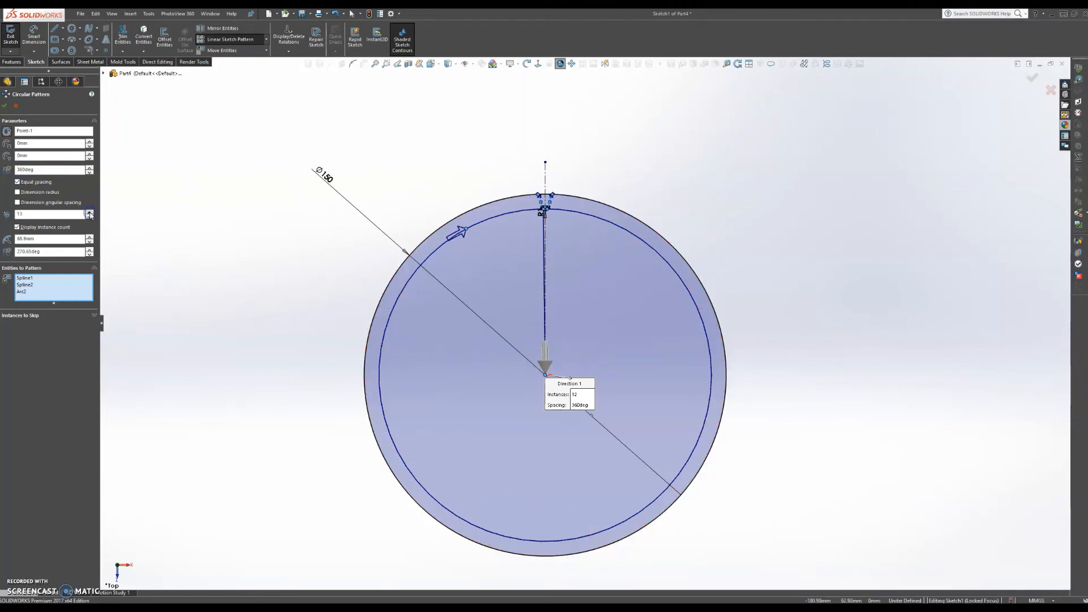
left_click(89, 213)
left_click(90, 212)
left_click(90, 213)
left_click(90, 212)
left_click(90, 213)
left_click(90, 212)
left_click(90, 213)
left_click(89, 213)
left_click(90, 213)
left_click(90, 212)
left_click(89, 212)
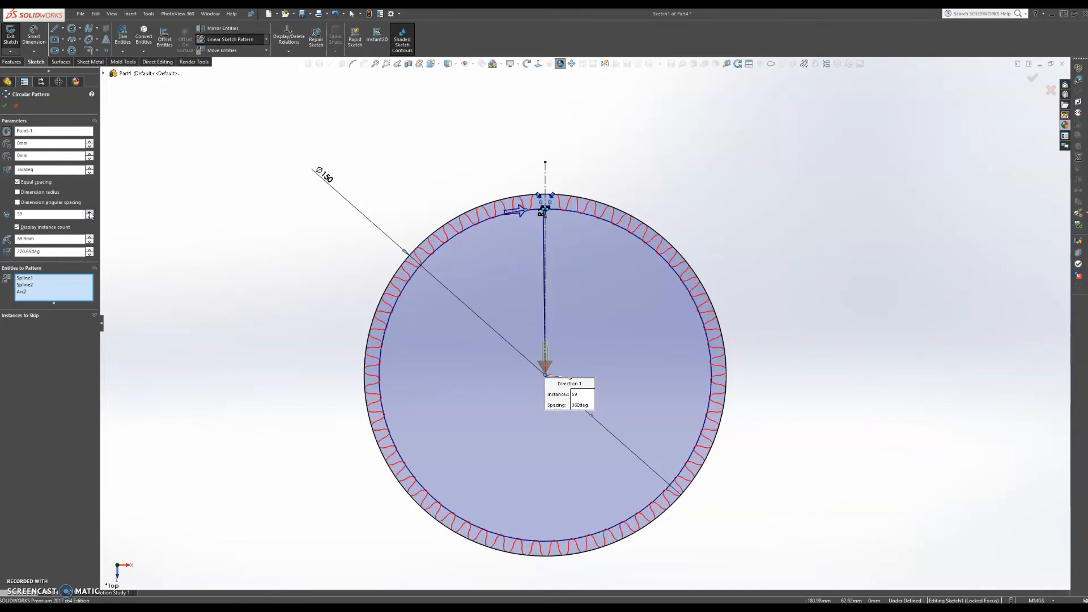
left_click(90, 213)
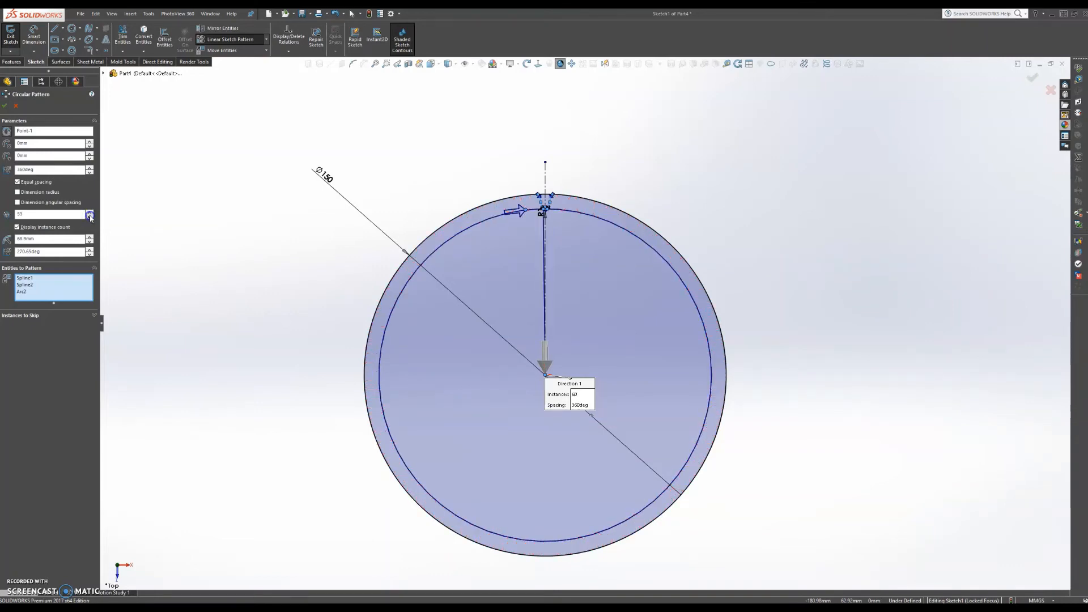
left_click(90, 216)
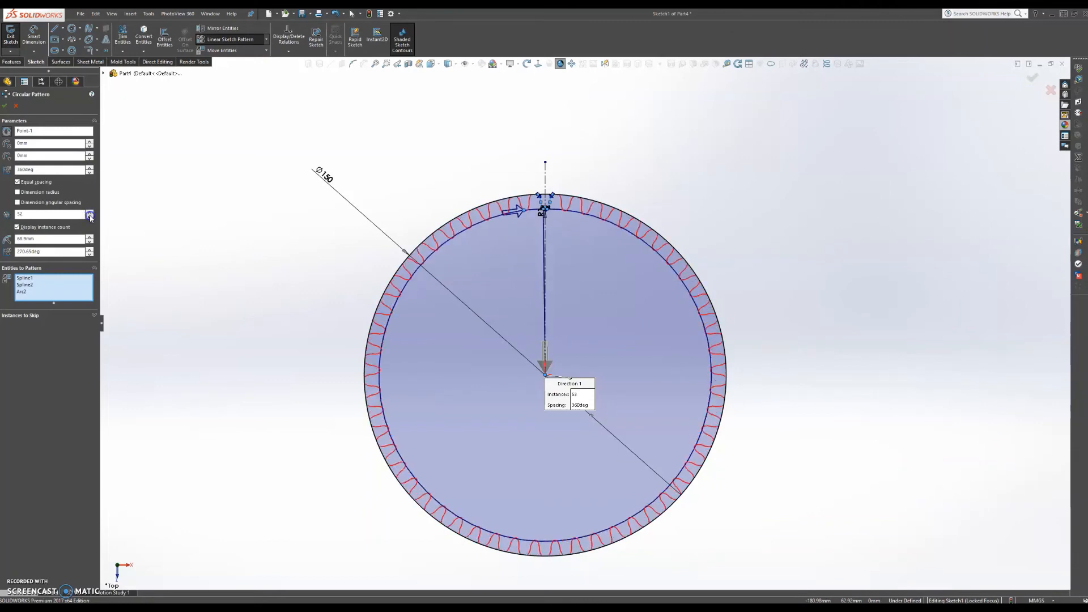
left_click(89, 217)
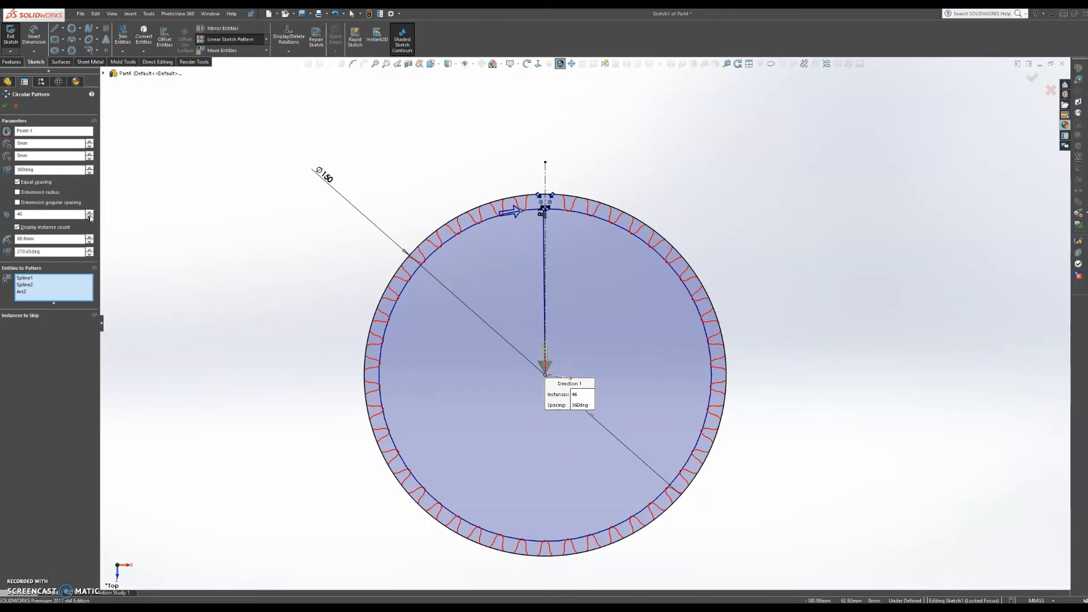
left_click(4, 106)
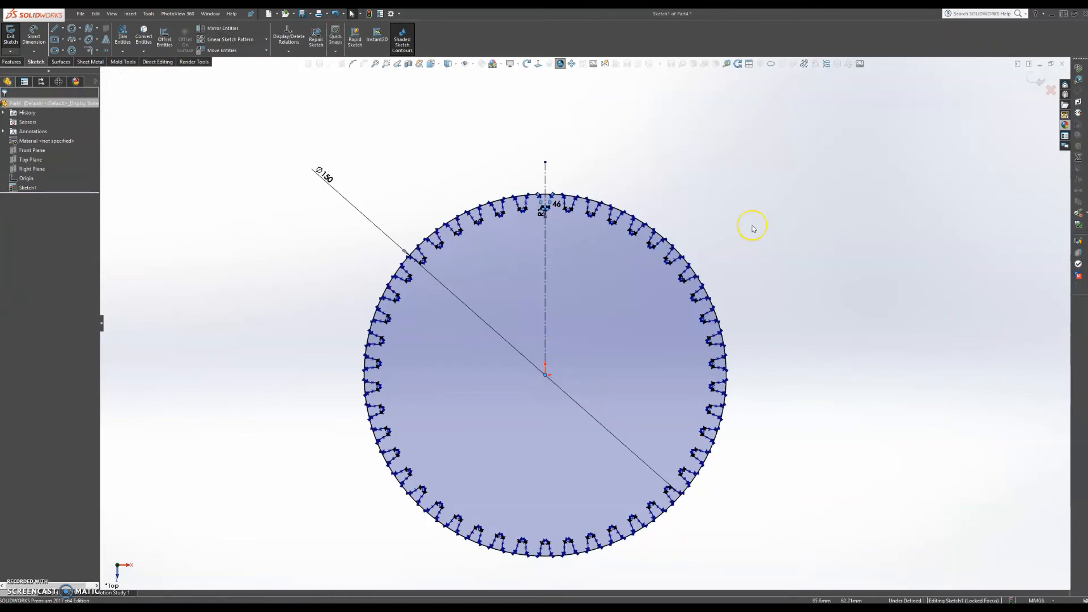
Power-trim the circle's arc across the mouths of the first six notches clockwise from the centerline notch.
scroll(737, 248, "up", 3)
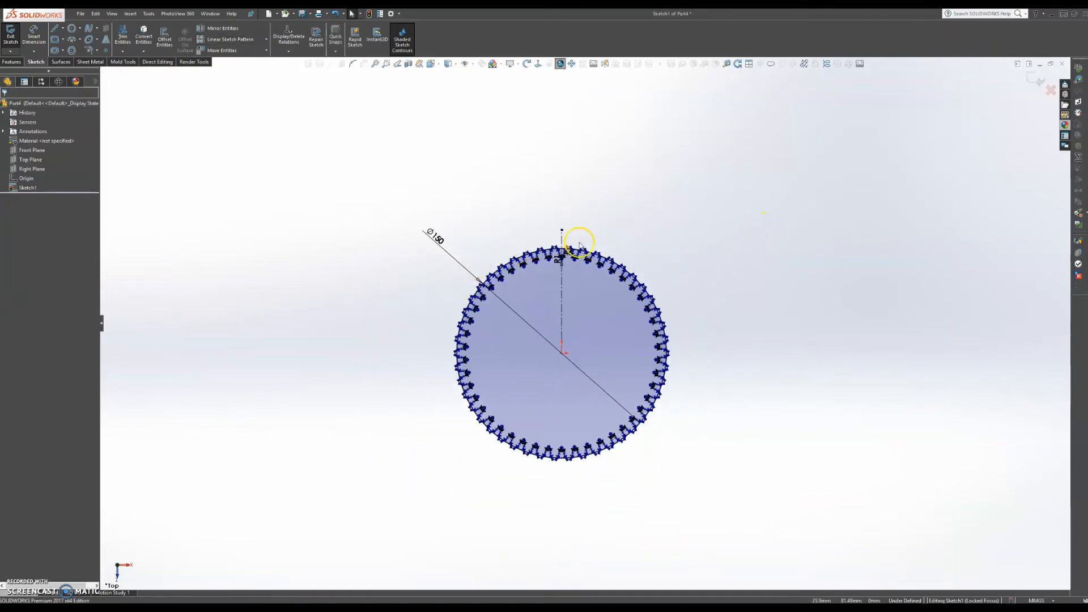
scroll(608, 289, "down", 5)
scroll(600, 301, "down", 5)
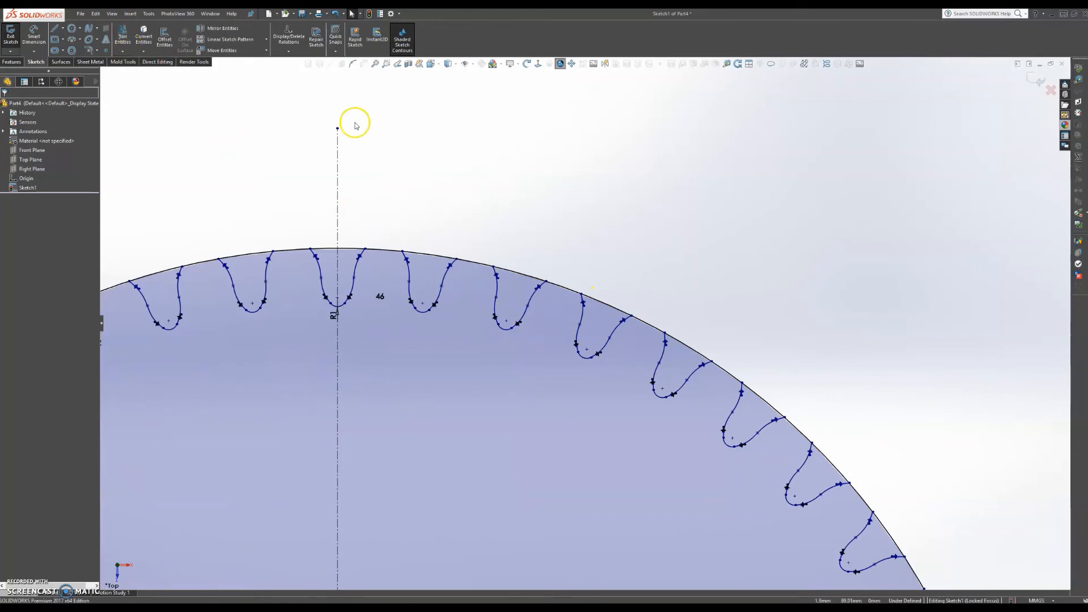
left_click(123, 35)
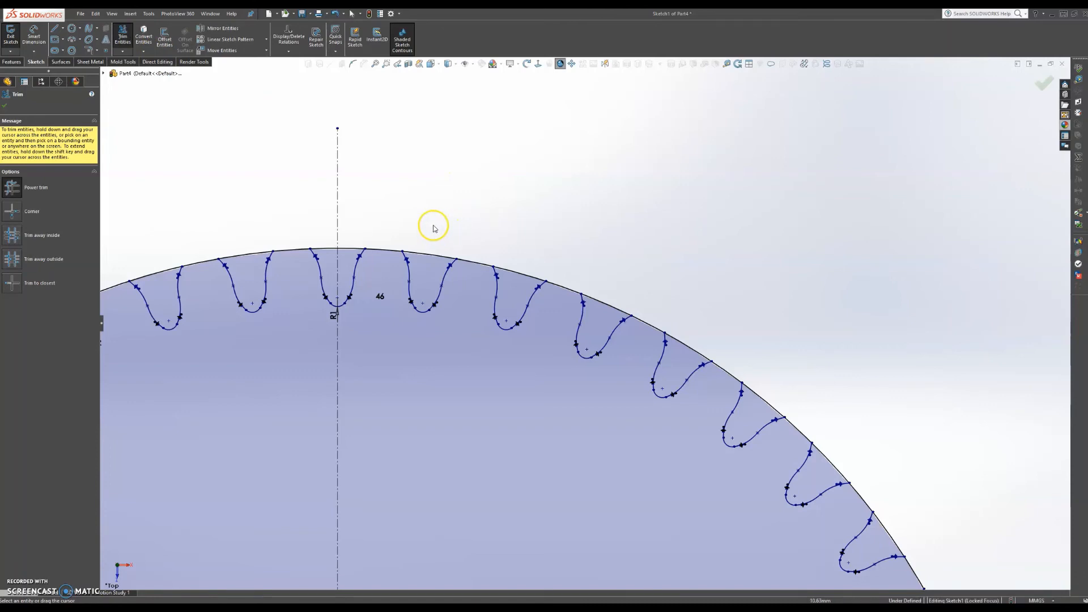
left_click_drag(431, 250, 430, 258)
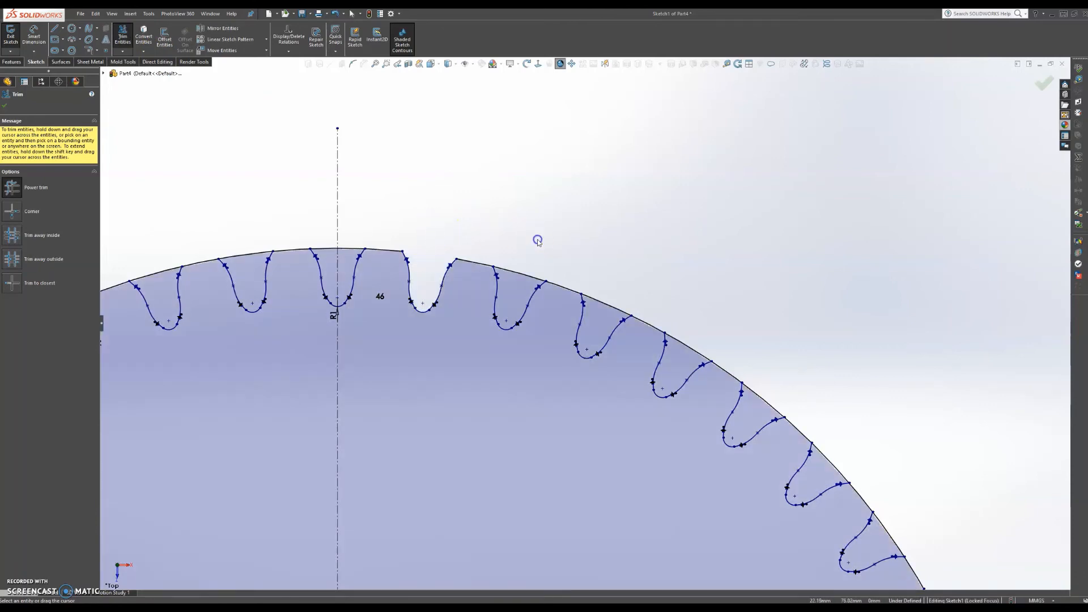
left_click_drag(523, 275, 516, 284)
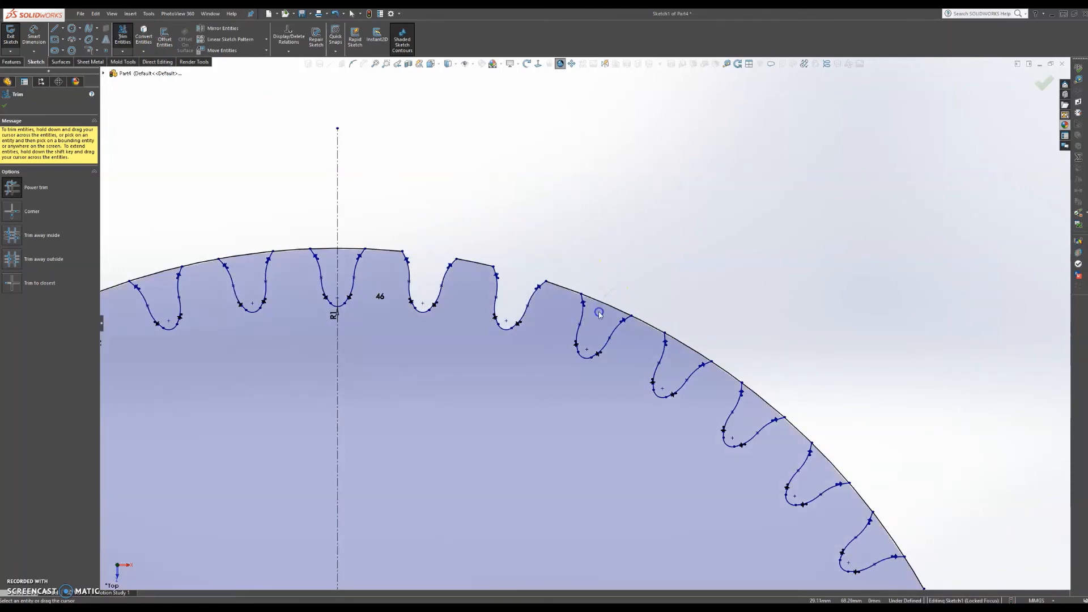
left_click_drag(600, 313, 659, 285)
mouse_move(677, 350)
left_mouse_down()
mouse_move(790, 381)
mouse_move(755, 403)
left_mouse_up()
scroll(755, 404, "up", 10)
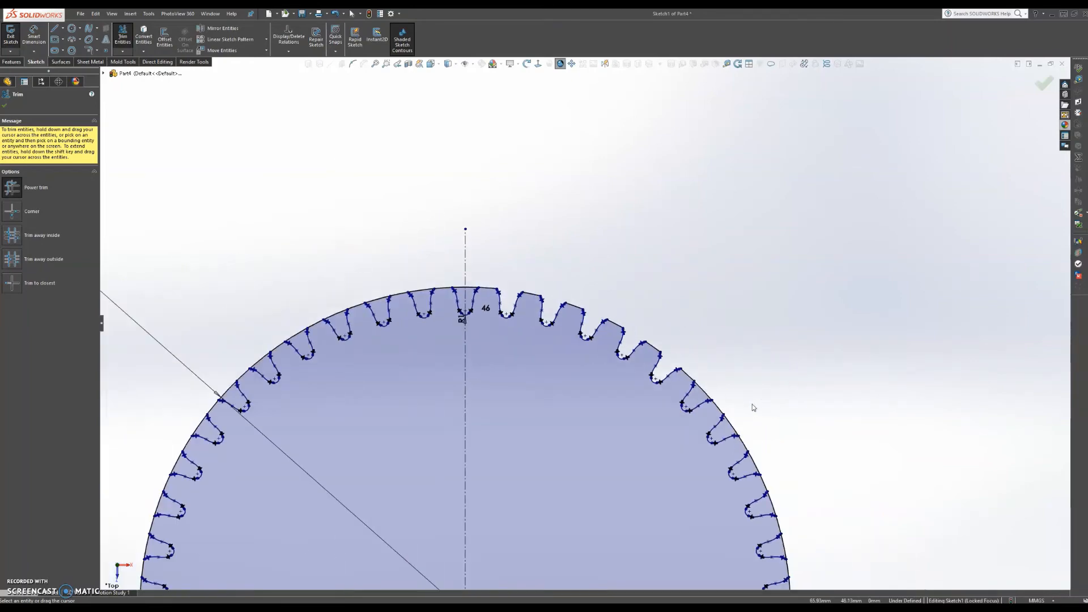
scroll(588, 359, "down", 4)
scroll(588, 359, "down", 2)
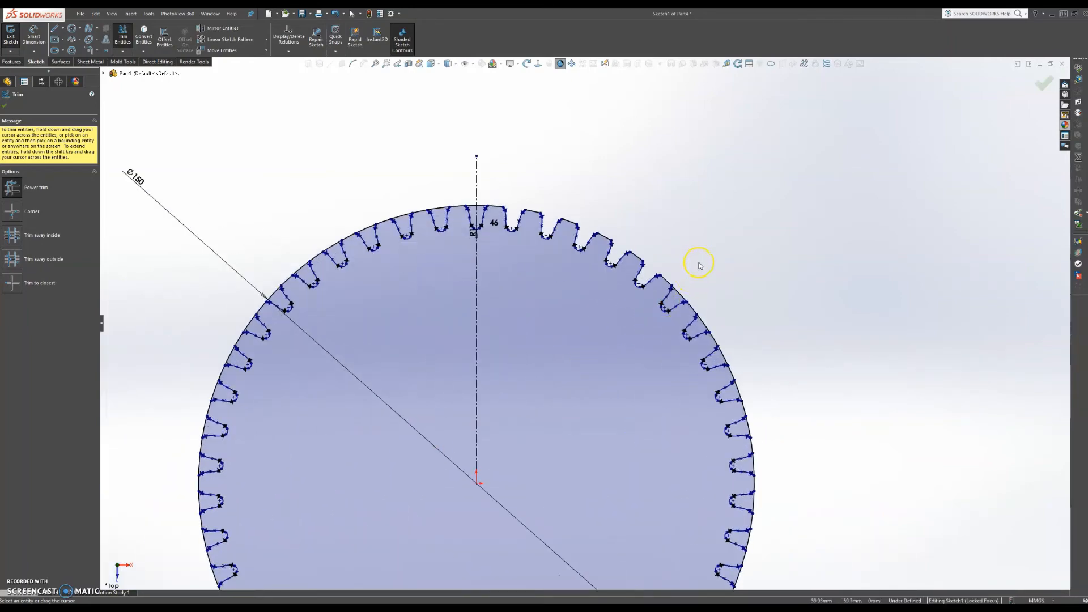
left_click(676, 298)
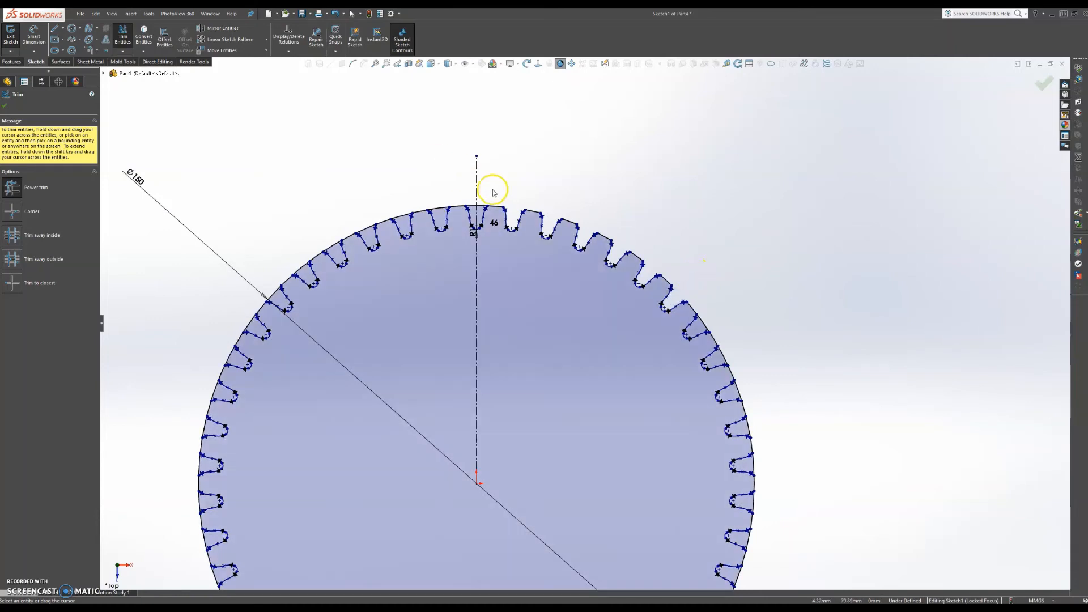
Trim the circle's arc across the centerline notch and all remaining notch mouths to open the toothed outline.
left_click_drag(482, 199, 475, 213)
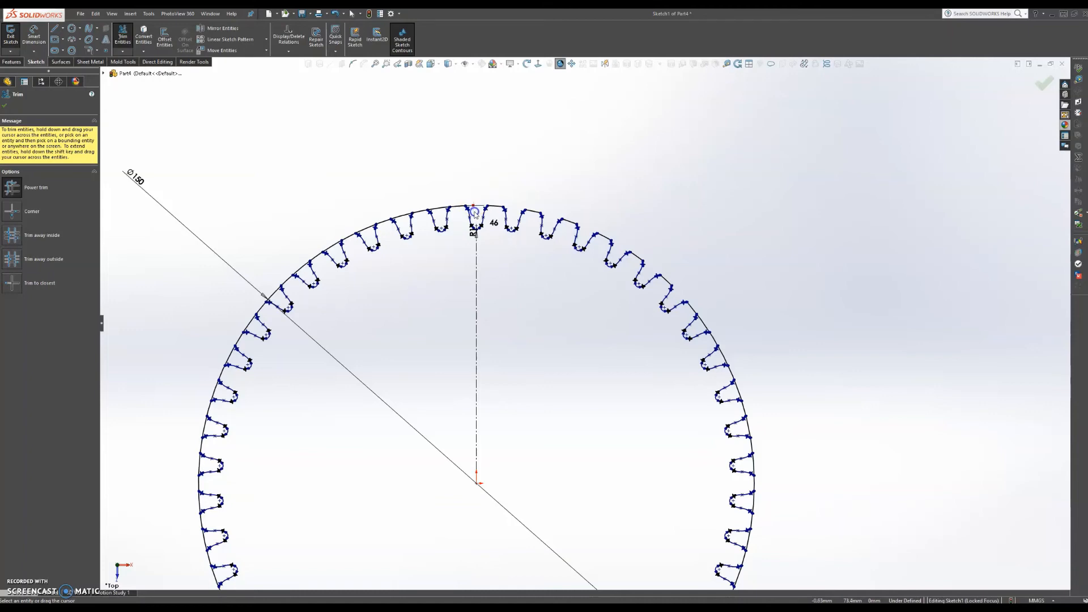
left_click_drag(444, 192, 440, 217)
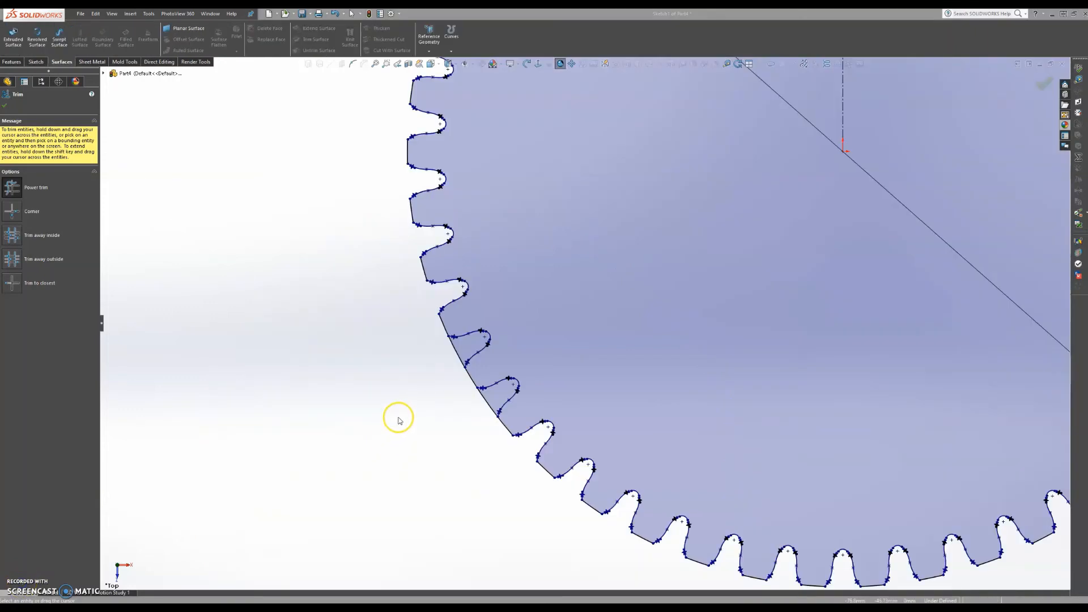
left_click_drag(408, 385, 465, 349)
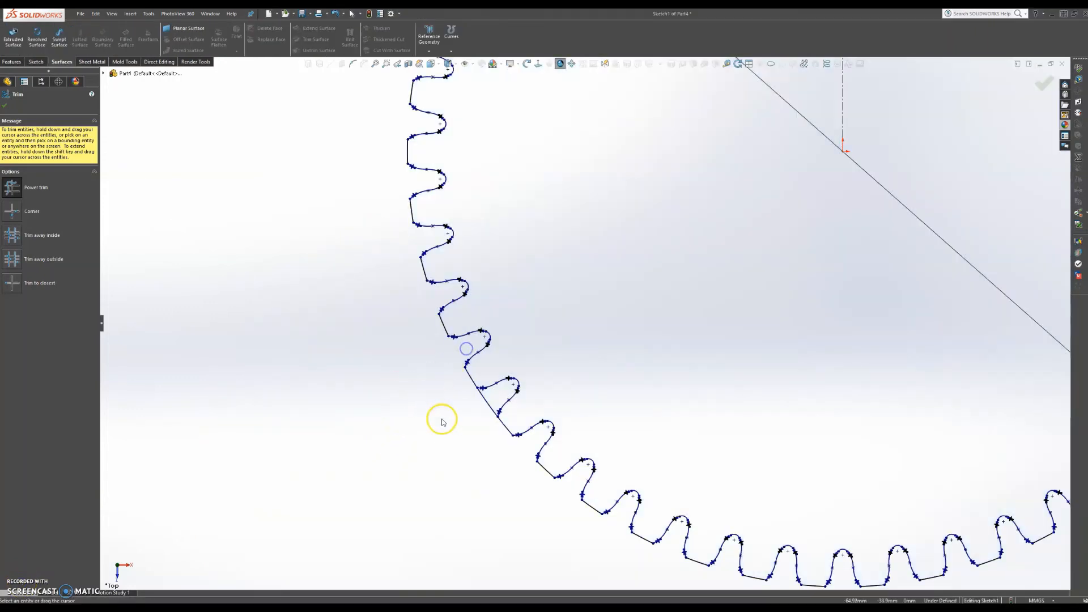
mouse_move(487, 401)
left_mouse_down()
mouse_move(460, 427)
mouse_move(494, 400)
left_mouse_up()
scroll(609, 288, "up", 8)
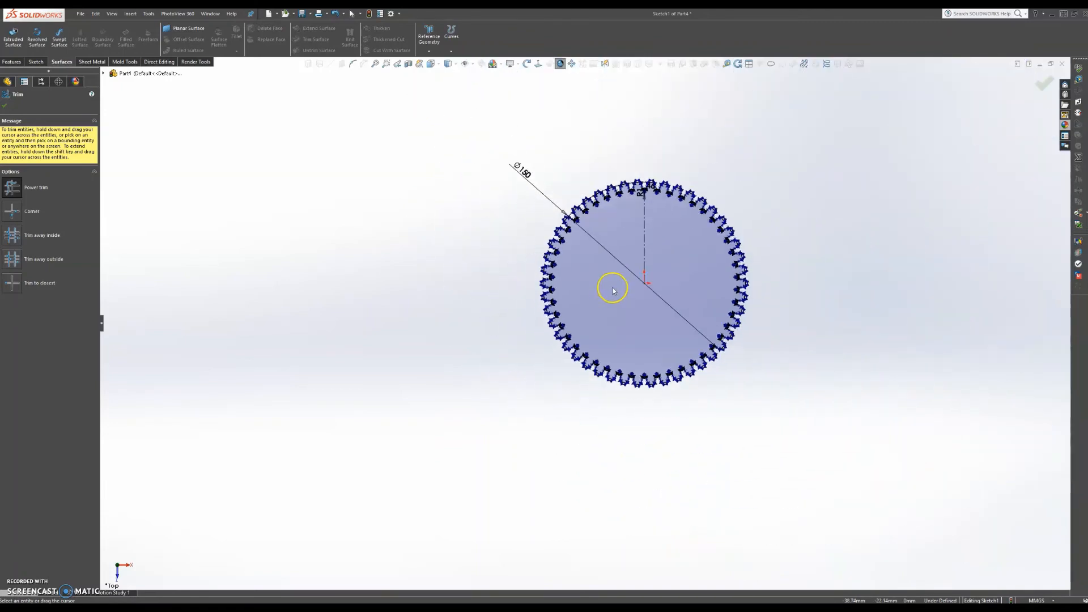
scroll(696, 248, "down", 3)
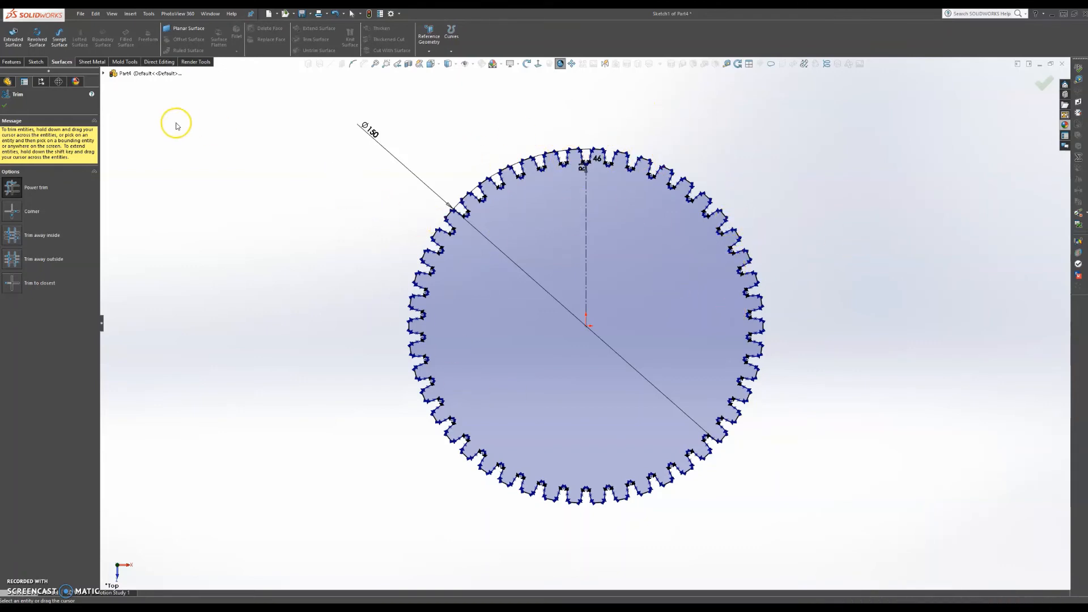
Sketch a circle about 32 mm in diameter centered on the origin, inside the toothed outline.
left_click(5, 106)
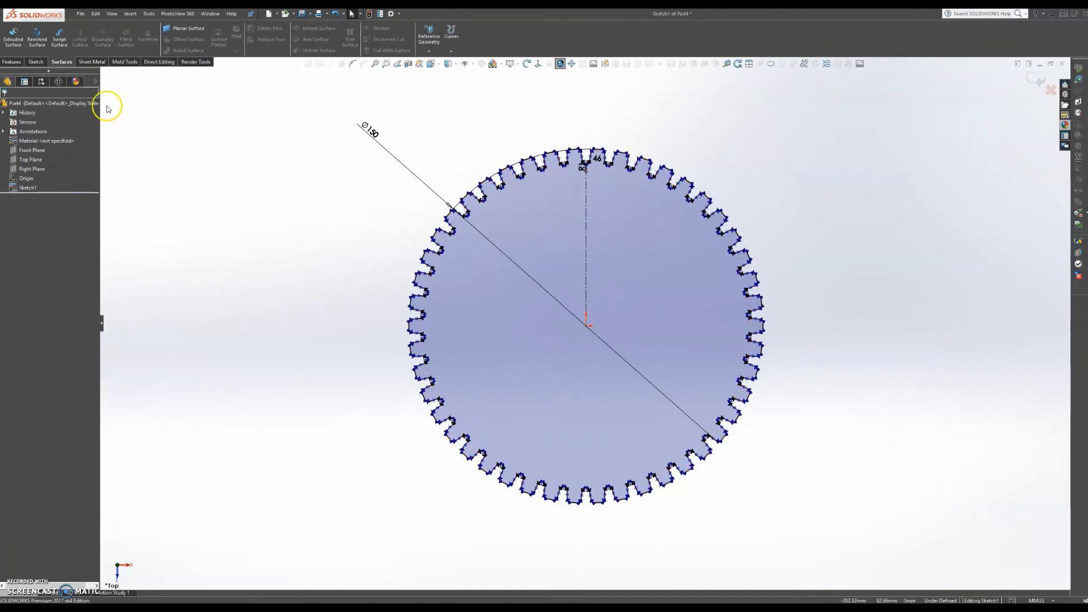
left_click(37, 62)
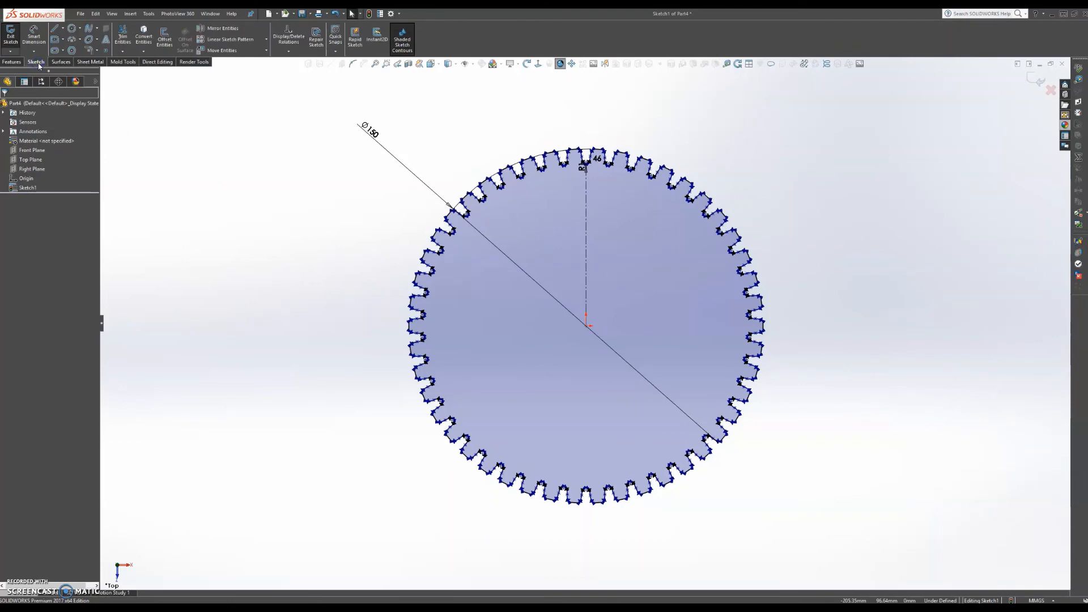
left_click(71, 28)
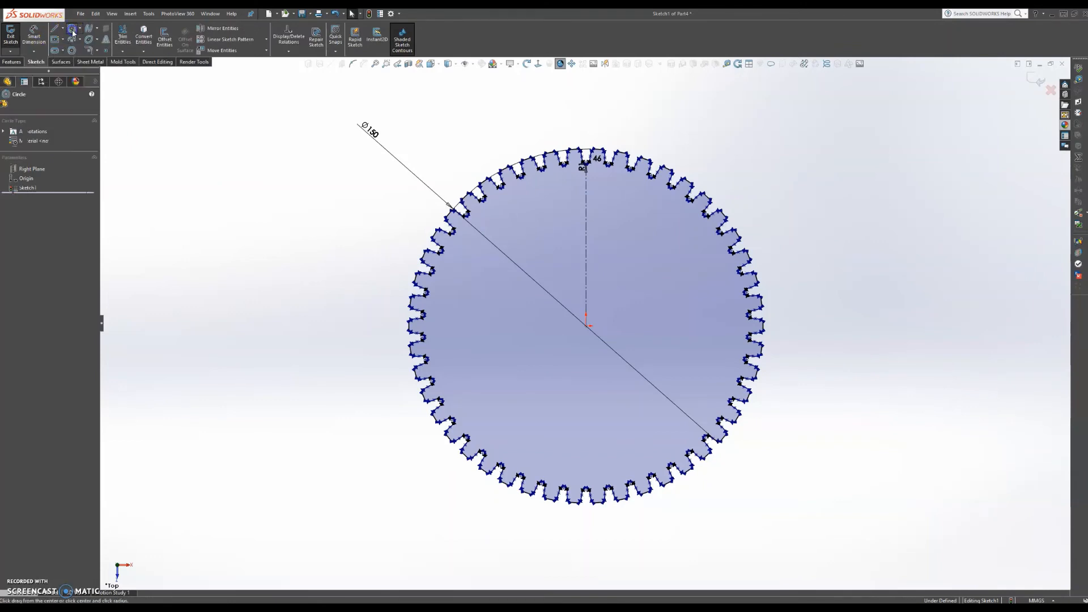
left_click(587, 326)
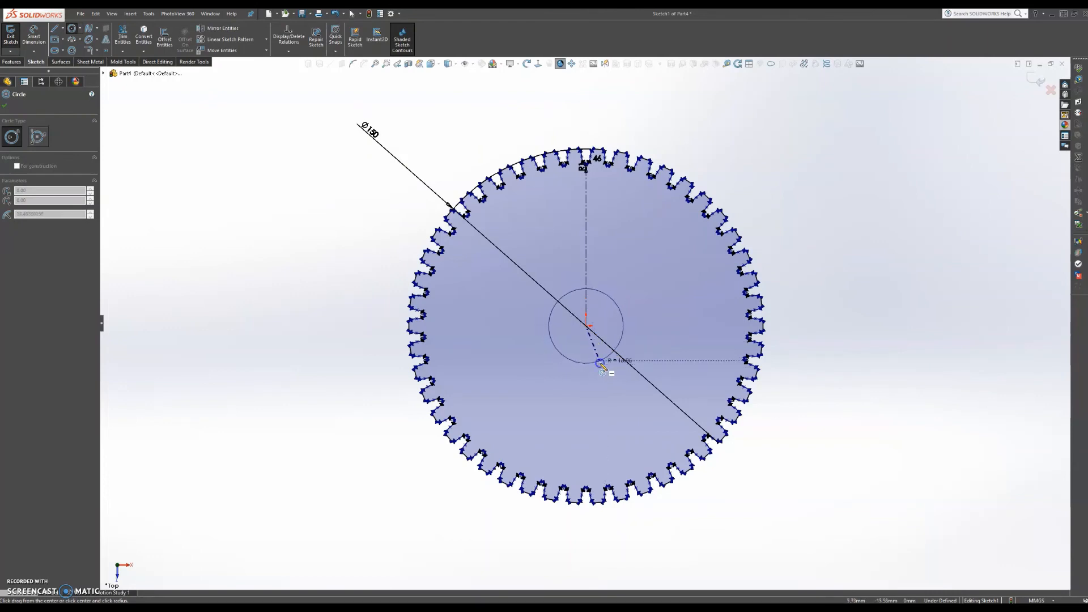
left_click(600, 361)
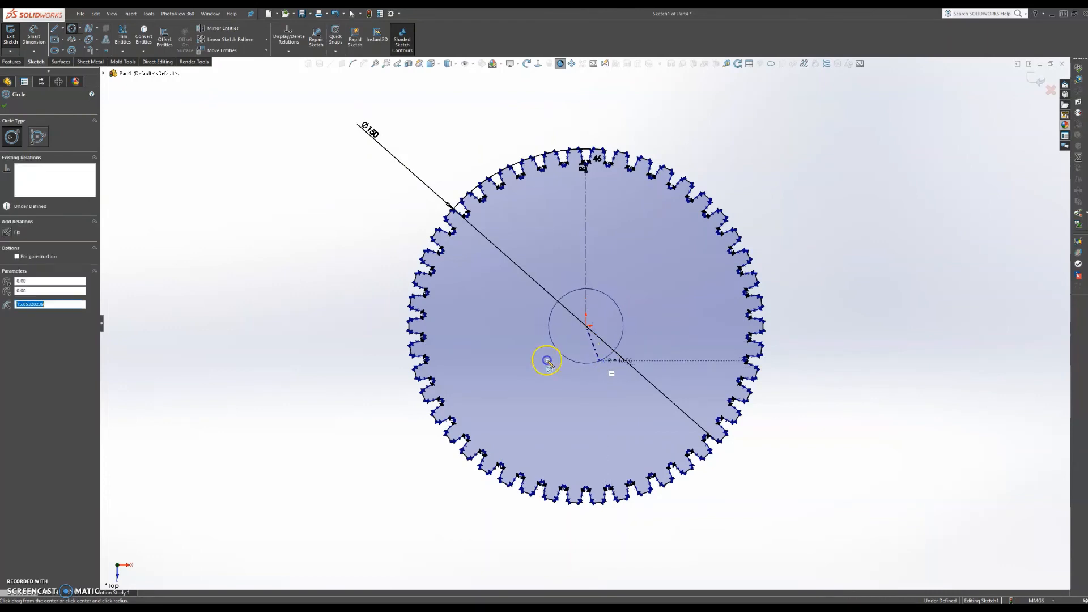
left_click(4, 106)
Dimension the central circle's diameter and set it to 30 mm.
left_click(34, 37)
left_click(579, 290)
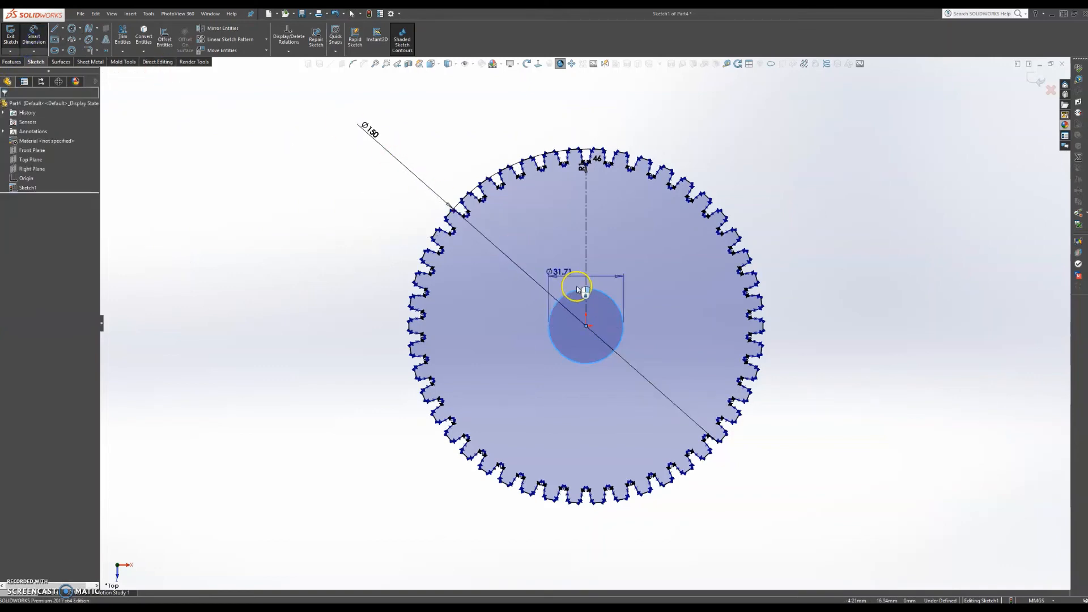
left_click(770, 195)
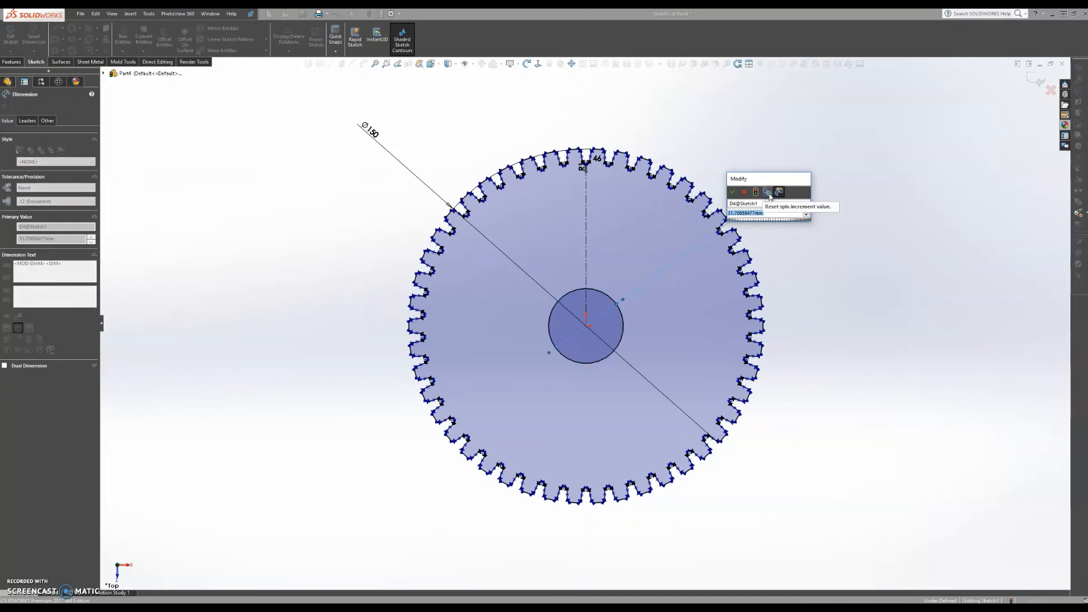
type("3")
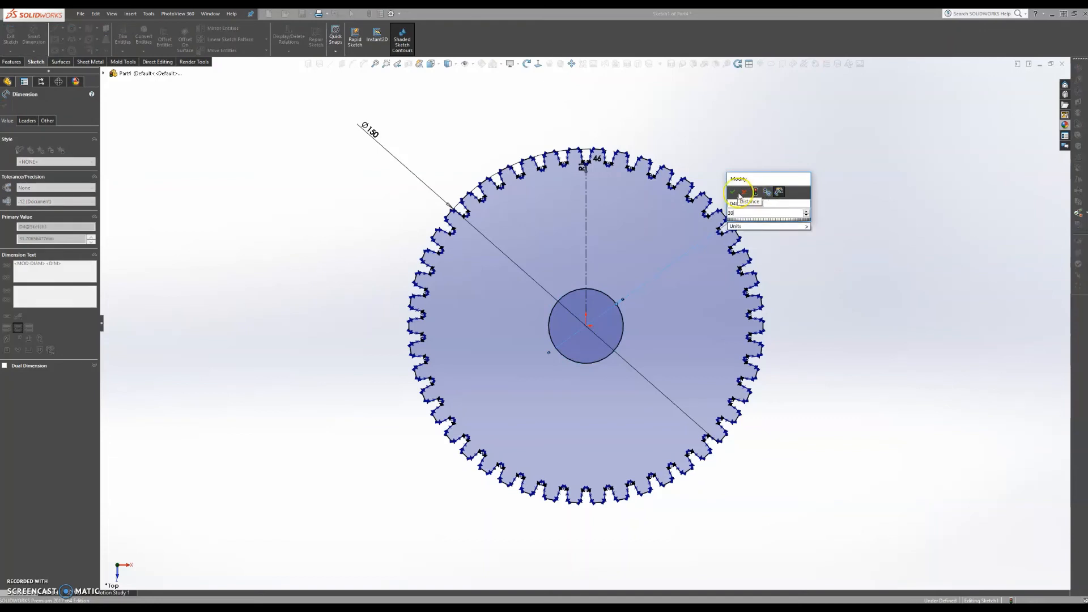
type("0")
left_click(734, 193)
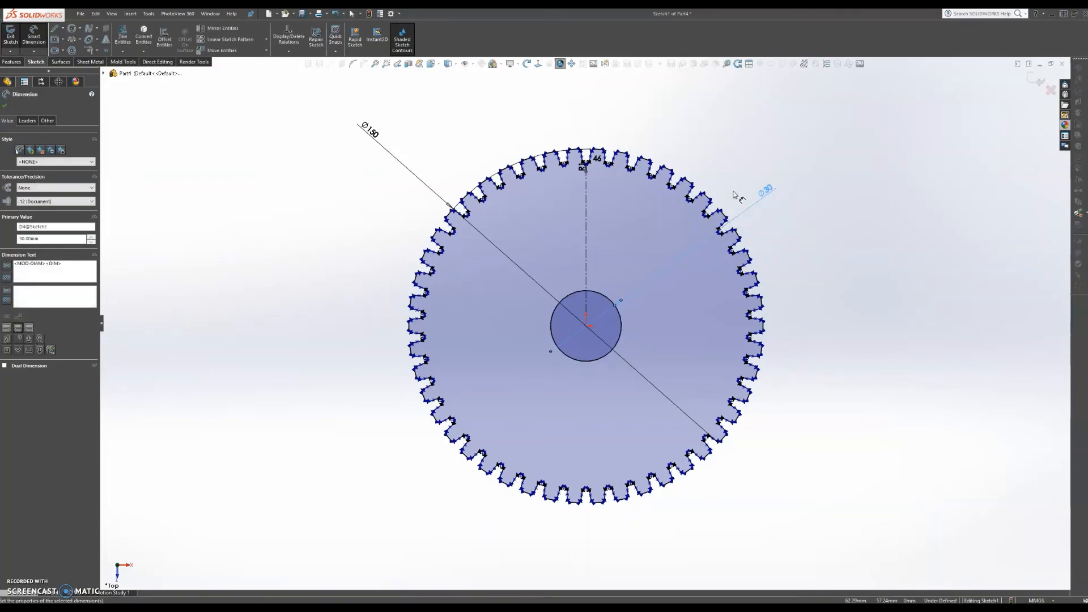
scroll(612, 288, "down", 3)
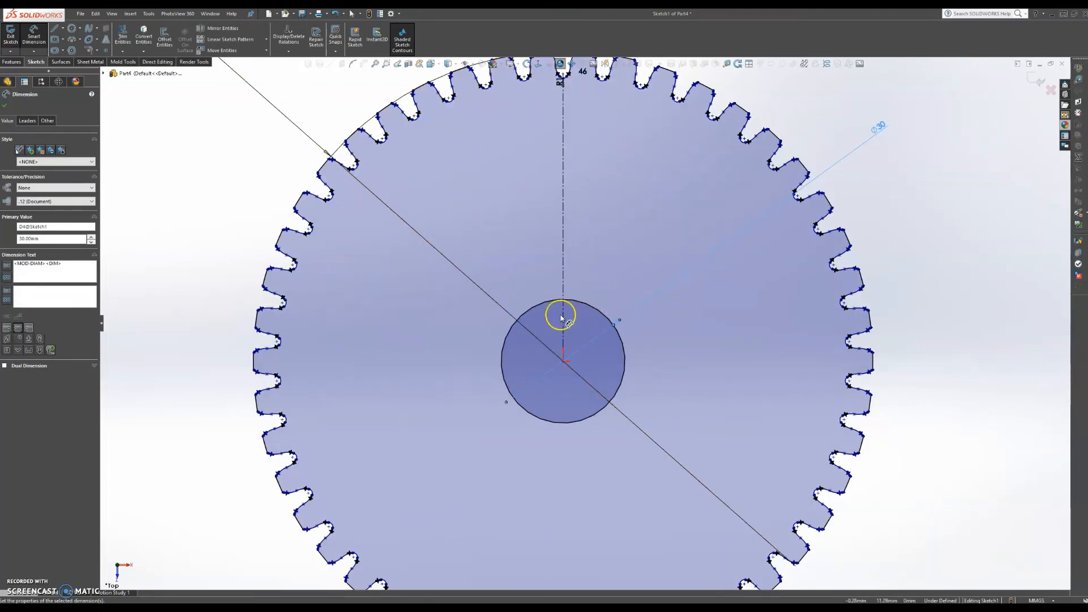
left_click(4, 106)
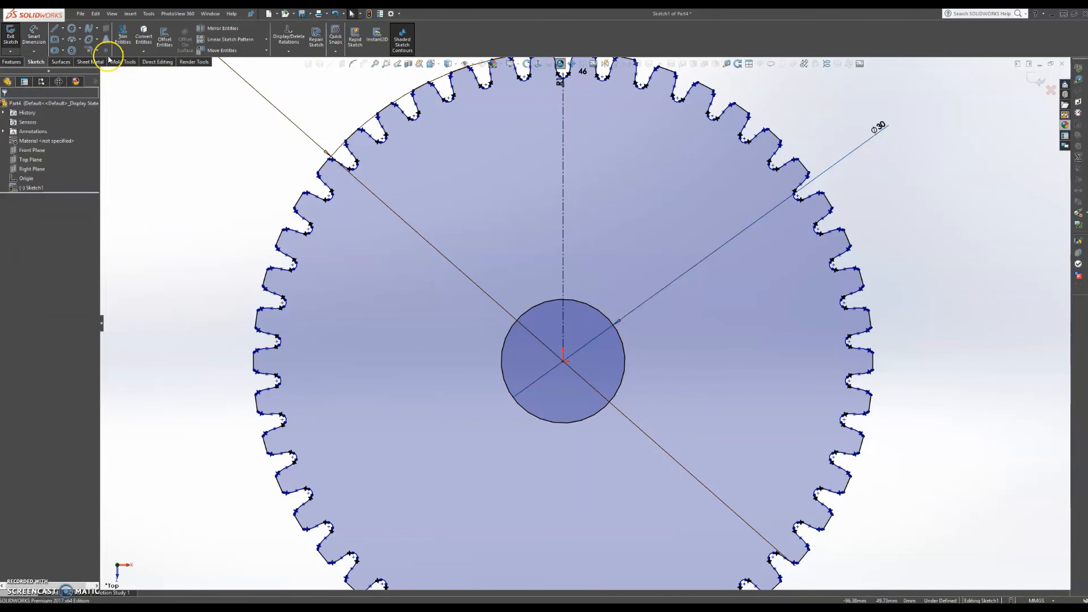
Sketch a center rectangle about 7.5 mm wide and 31 mm tall on the vertical centerline, overlapping the upper edge of the 30 mm circle.
left_click(64, 40)
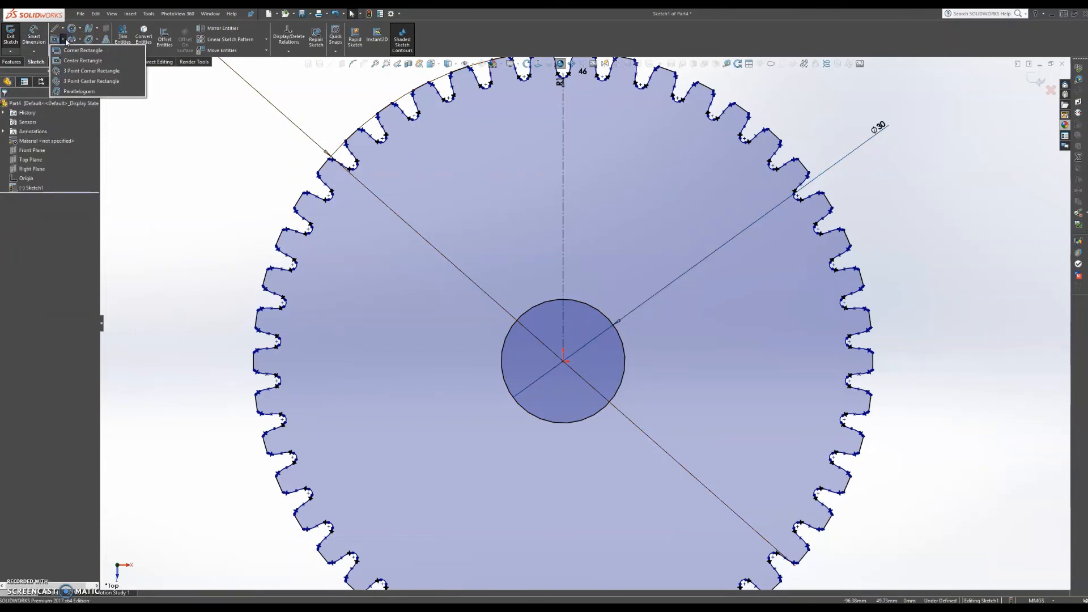
left_click(70, 60)
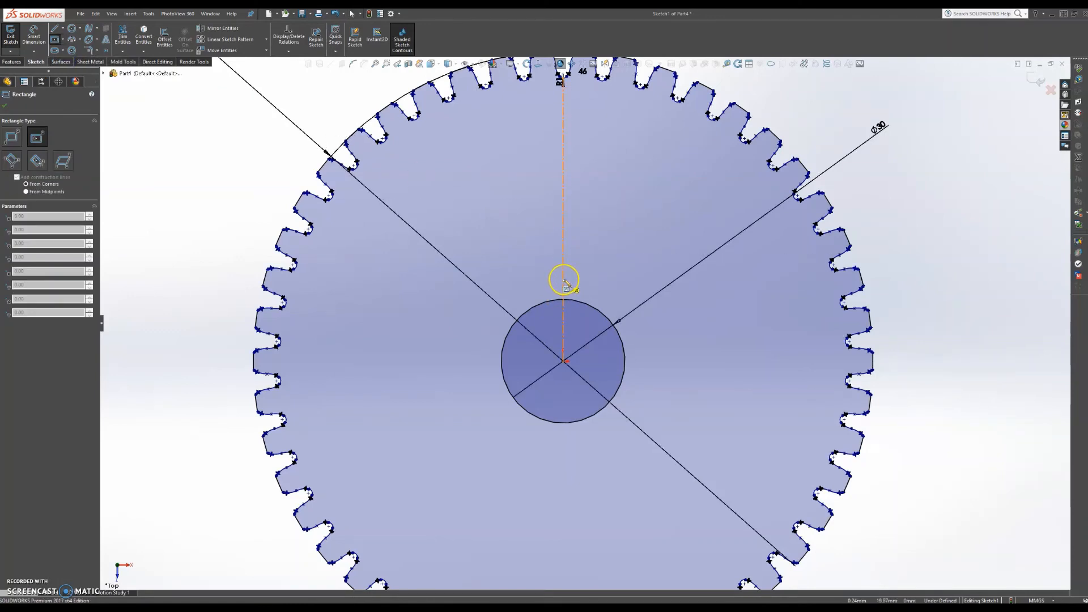
left_click_drag(563, 269, 579, 335)
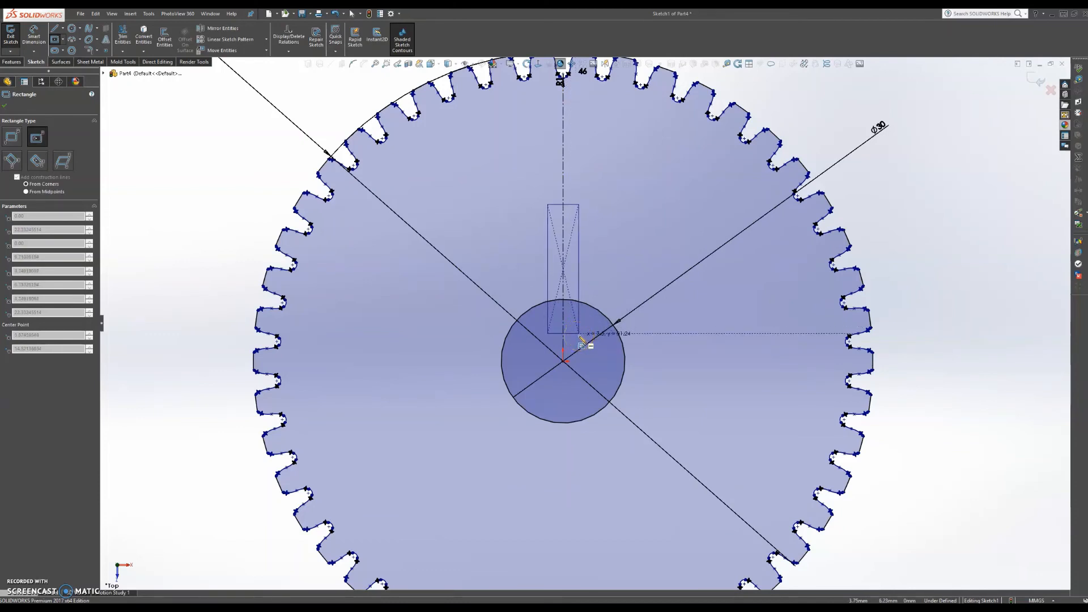
left_click(579, 334)
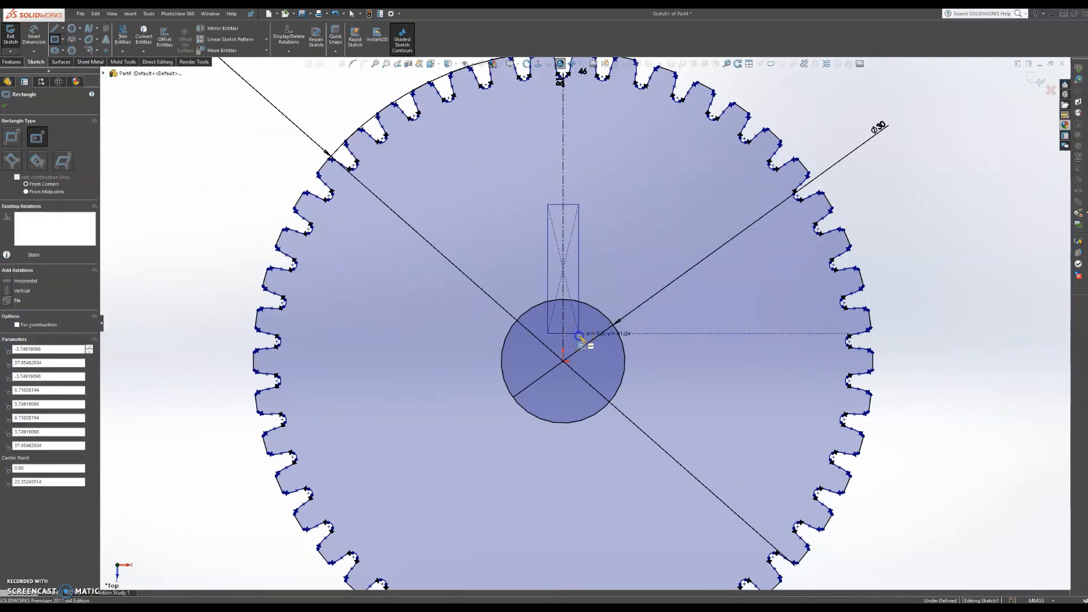
key("Escape")
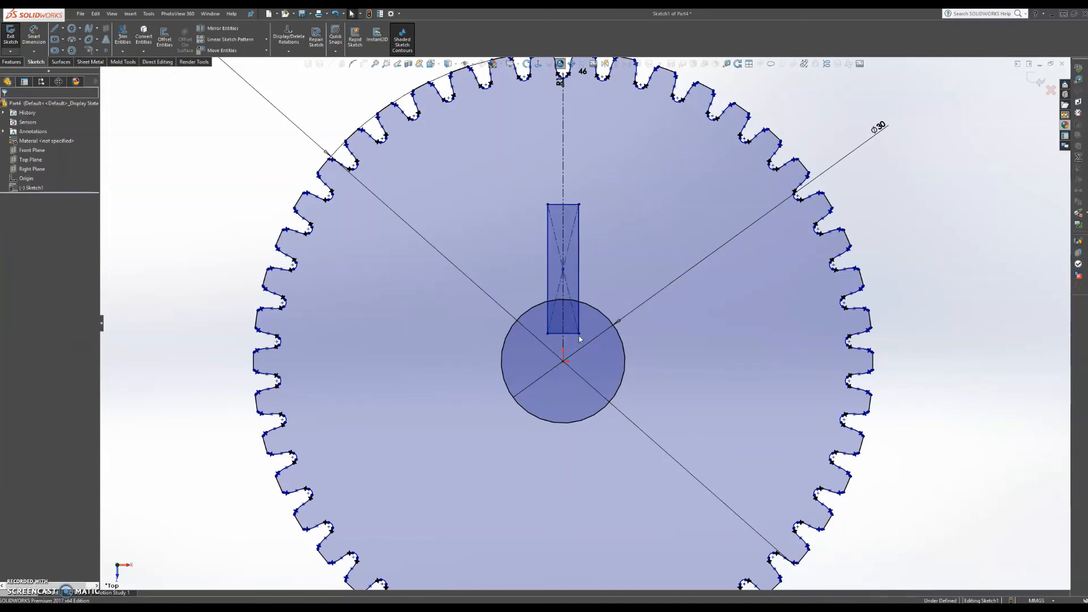
left_click(495, 235)
Power-trim the rectangle's sides, top edge and construction lines where they extend outside the 30 mm circle.
left_click(123, 35)
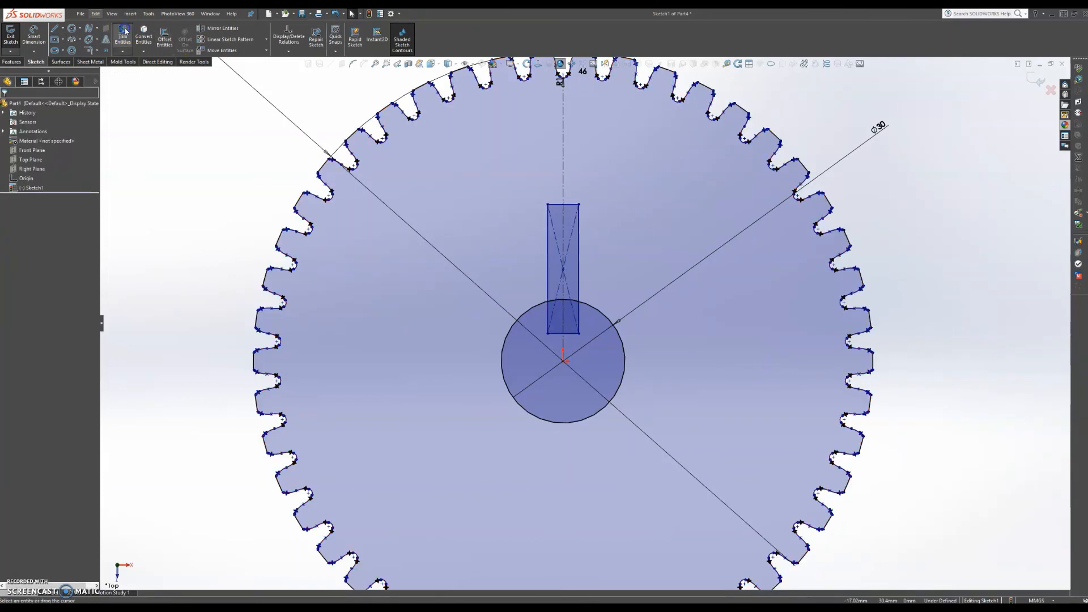
left_click_drag(543, 252, 534, 253)
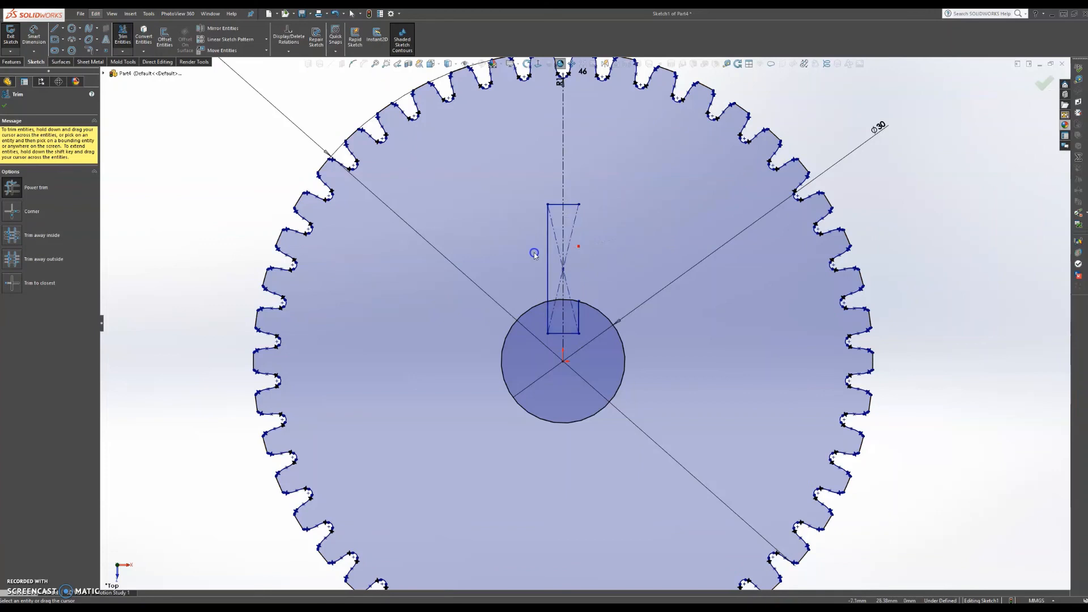
left_click_drag(539, 214, 533, 163)
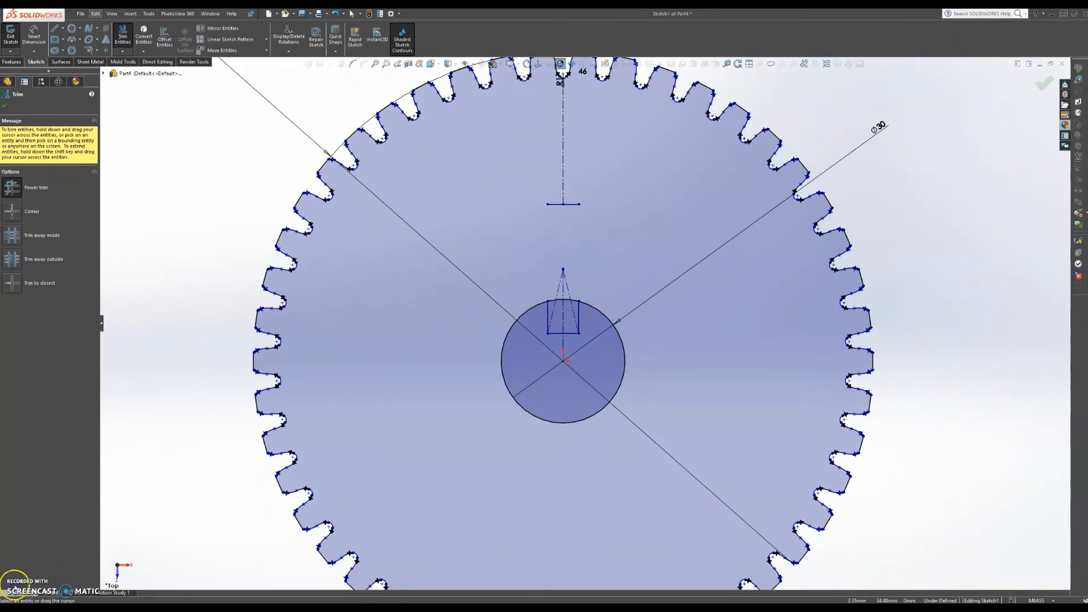
scroll(448, 289, "down", 2)
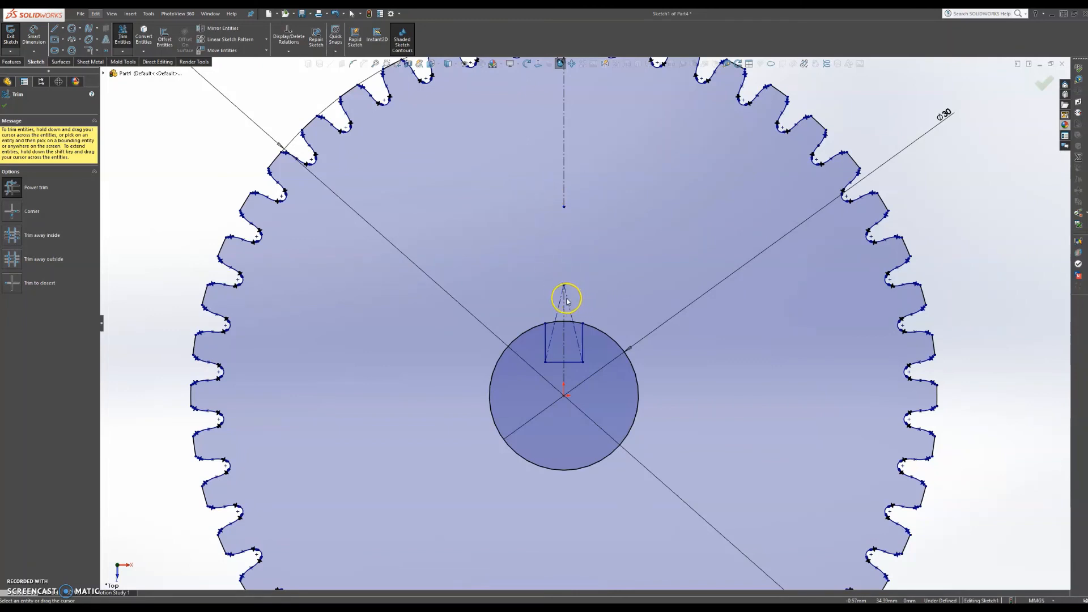
left_click_drag(554, 298, 541, 298)
scroll(6, 110, "down", 1)
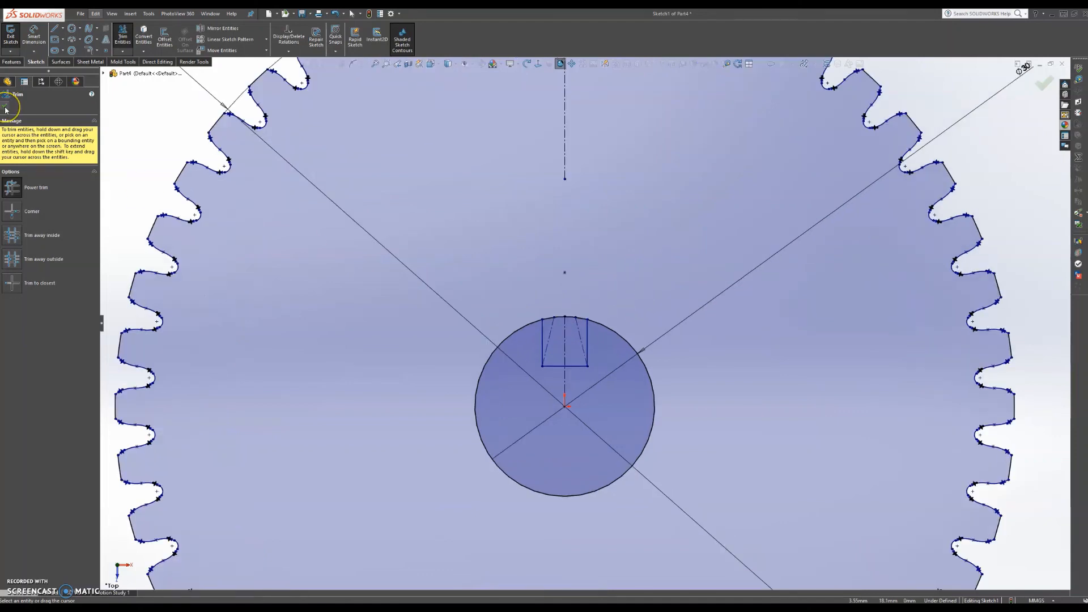
left_click(5, 111)
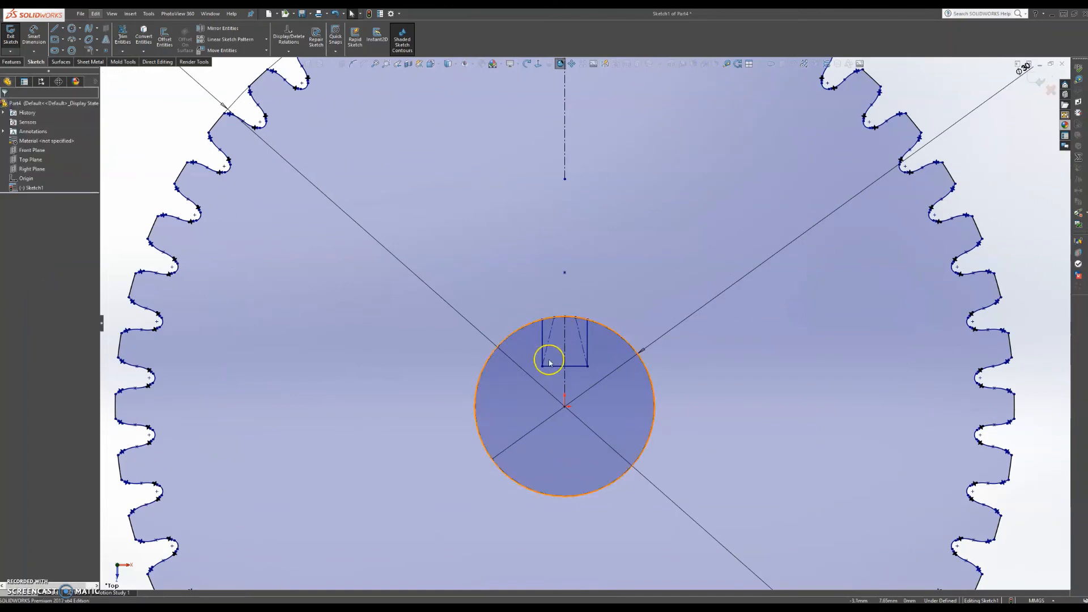
Trim the circle's arc between the rectangle's sides and the construction lines within it to form the keyway profile.
scroll(572, 342, "down", 3)
scroll(572, 343, "down", 2)
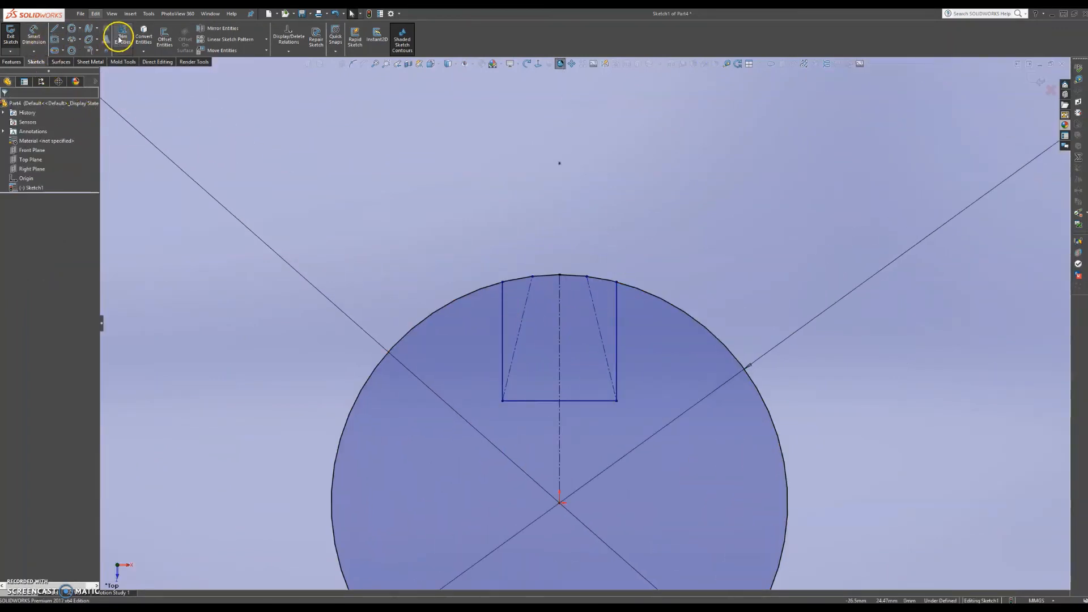
left_click(122, 37)
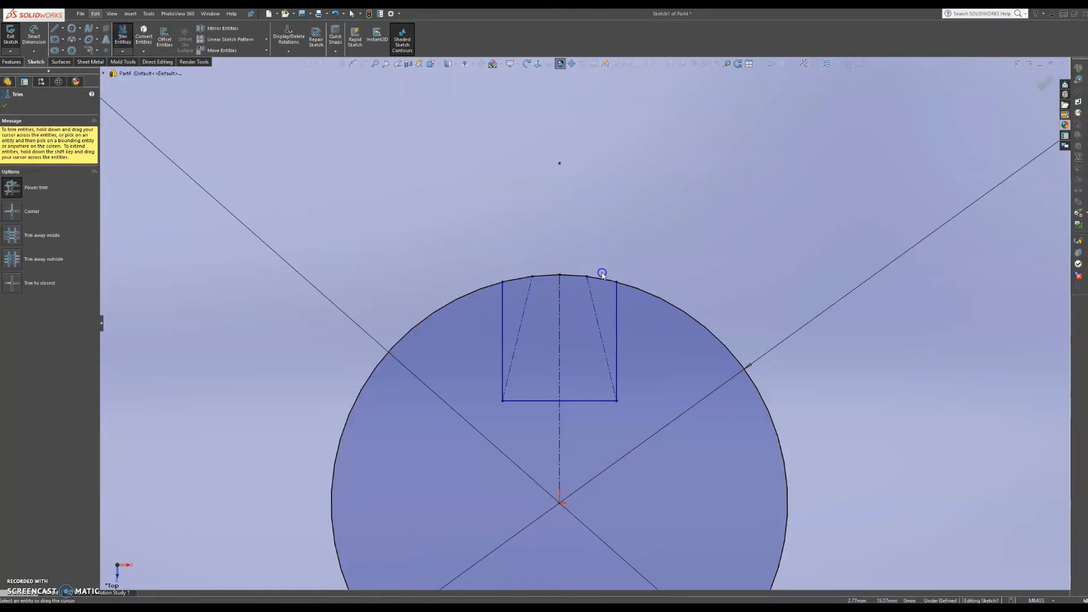
left_click(600, 278)
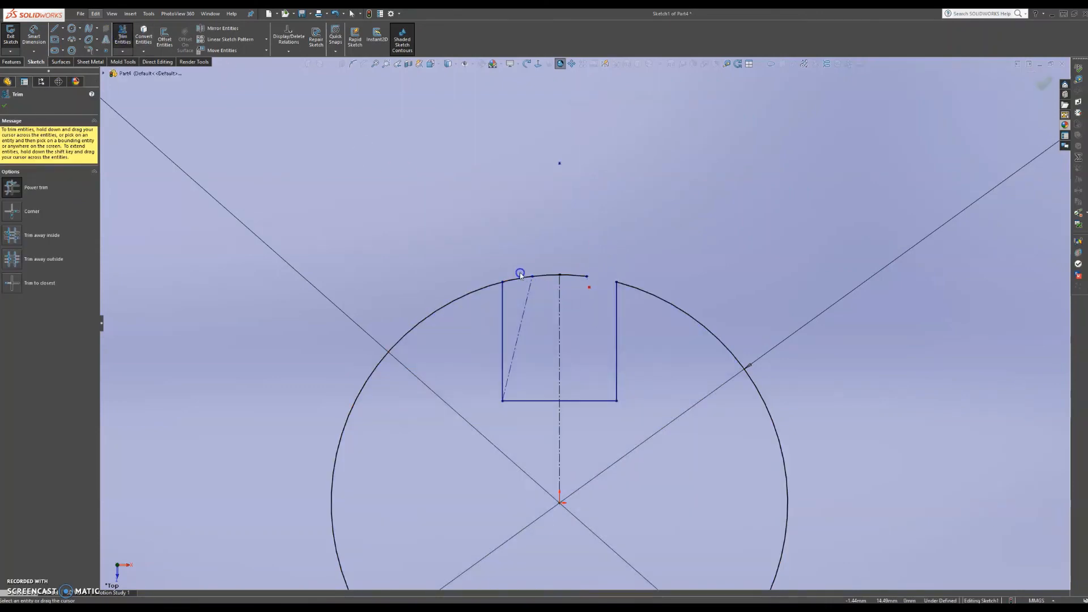
left_click_drag(521, 276, 517, 272)
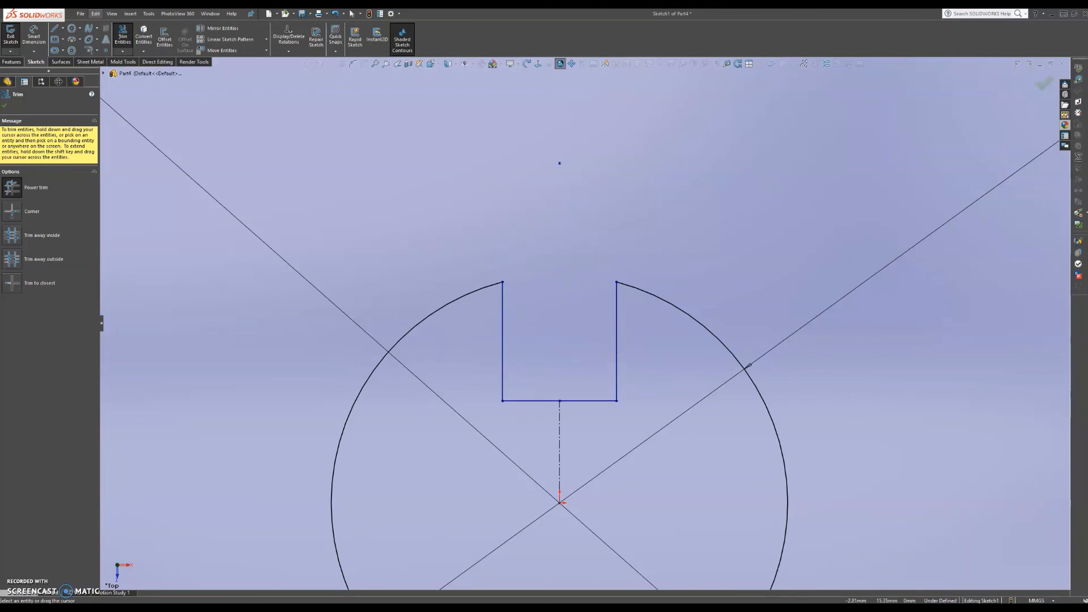
scroll(6, 109, "up", 1)
left_click(5, 108)
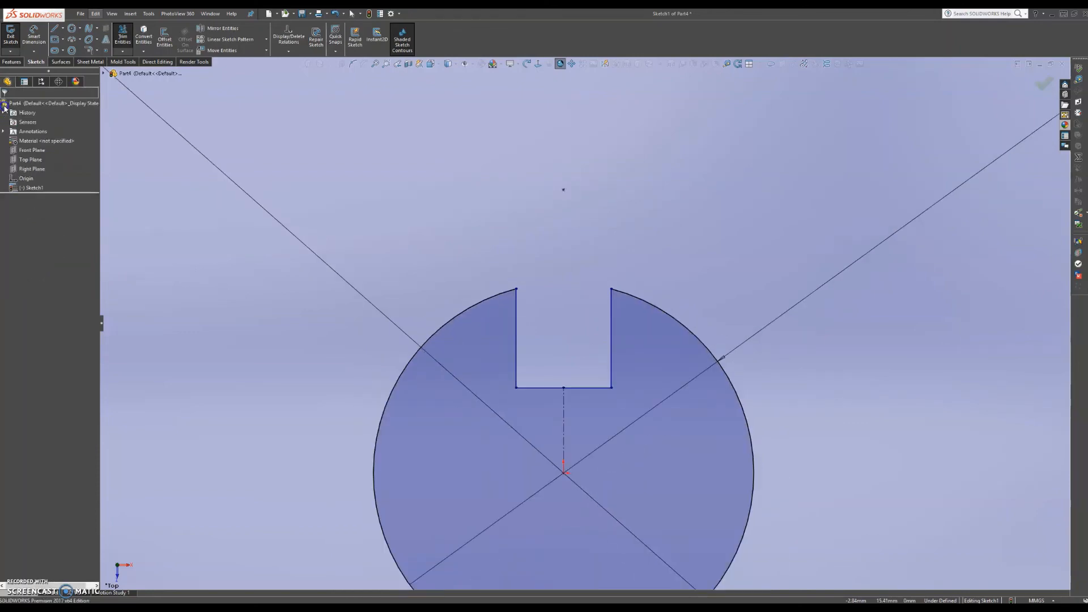
Extrude the gear sketch as a blind boss 20 mm deep.
scroll(529, 386, "up", 5)
scroll(603, 359, "up", 1)
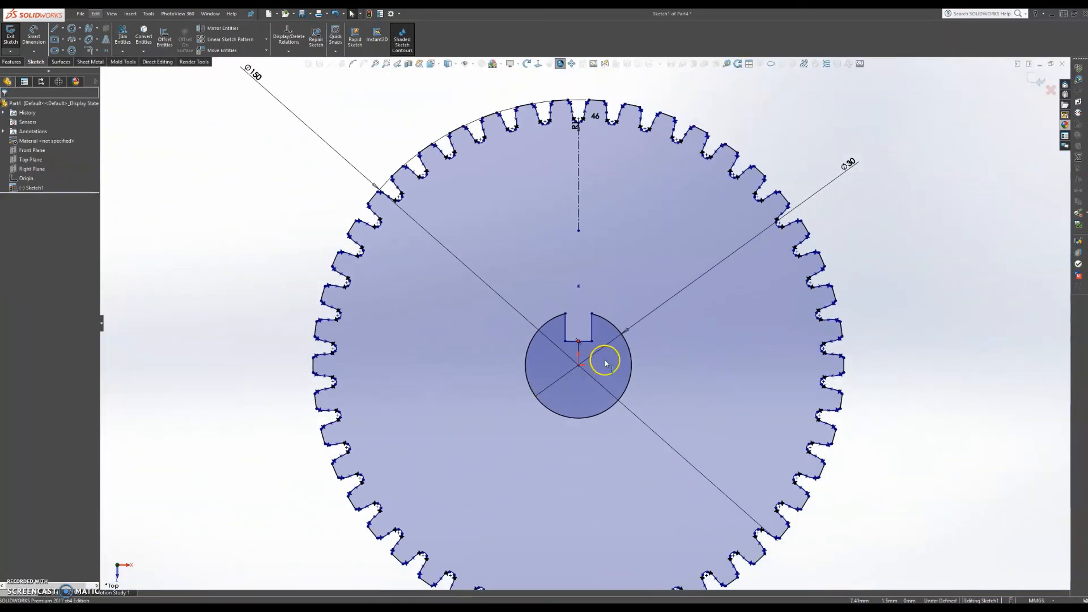
scroll(706, 419, "up", 3)
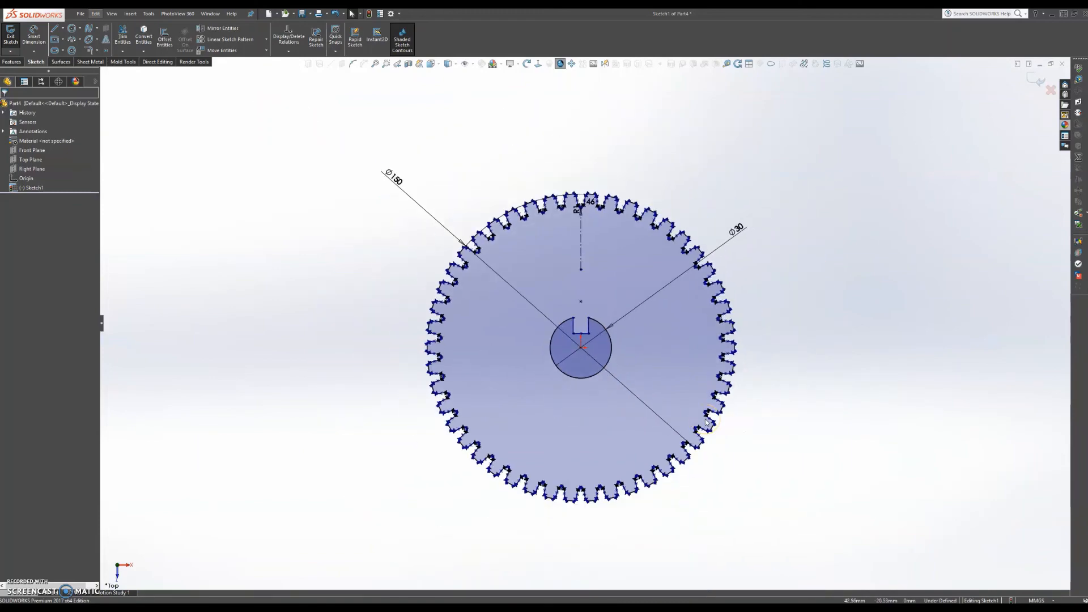
scroll(608, 336, "down", 1)
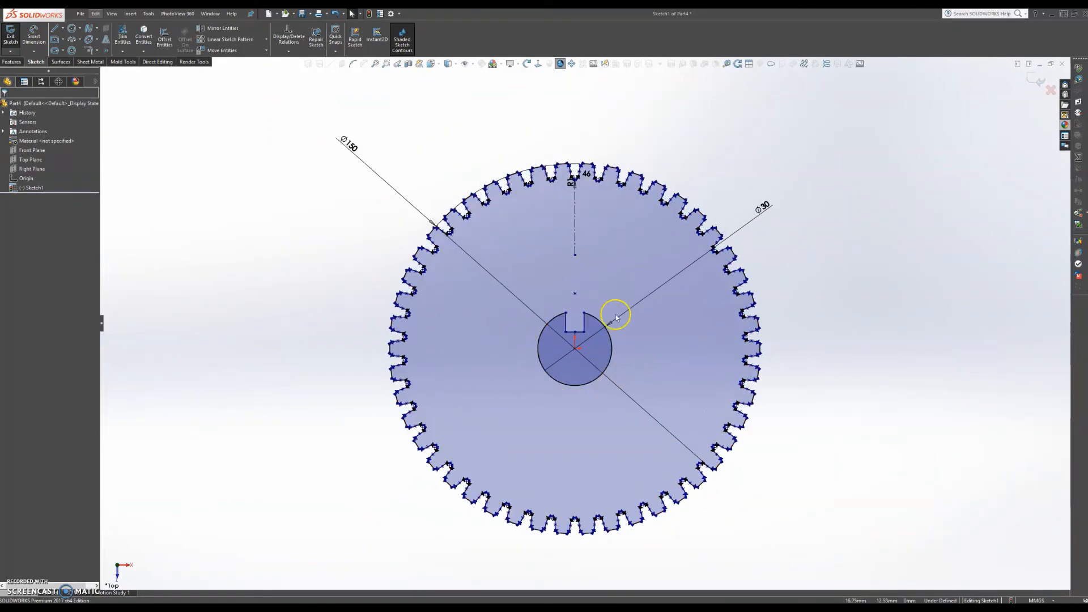
left_click(12, 62)
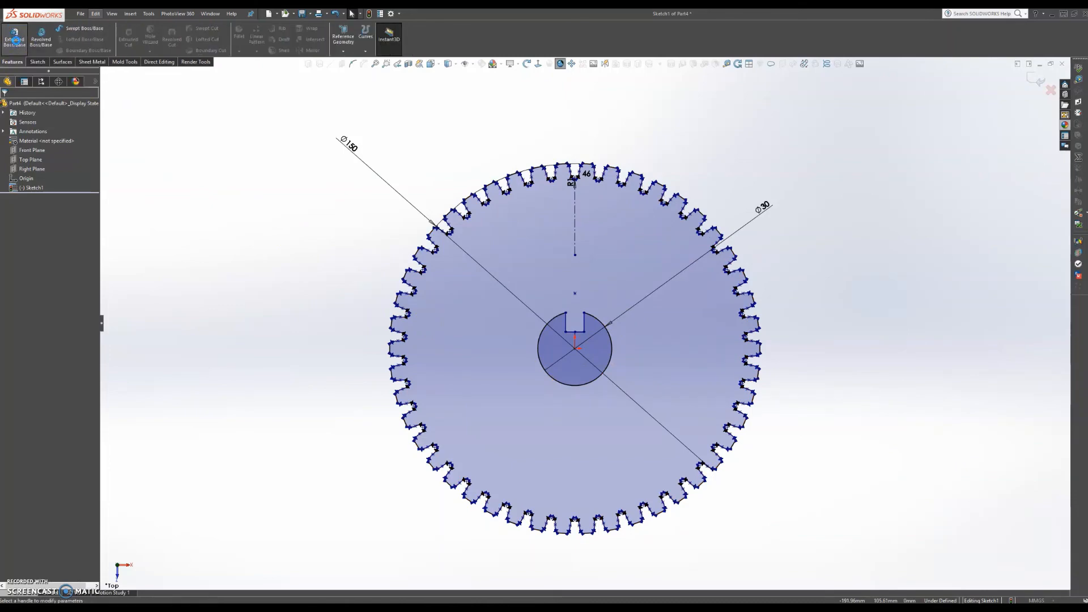
left_click(15, 38)
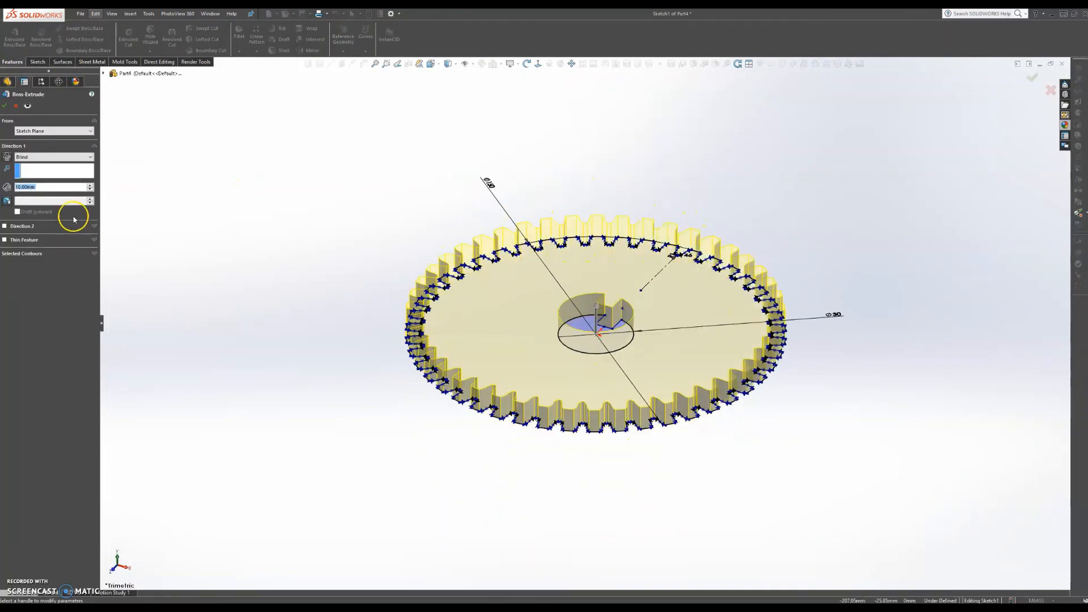
type("20")
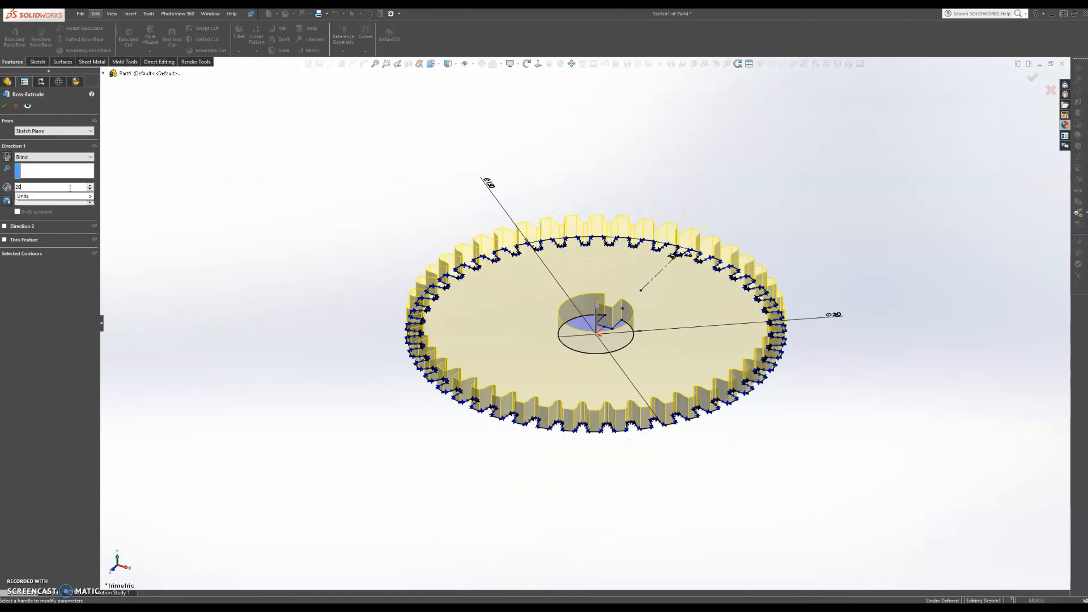
left_click(6, 106)
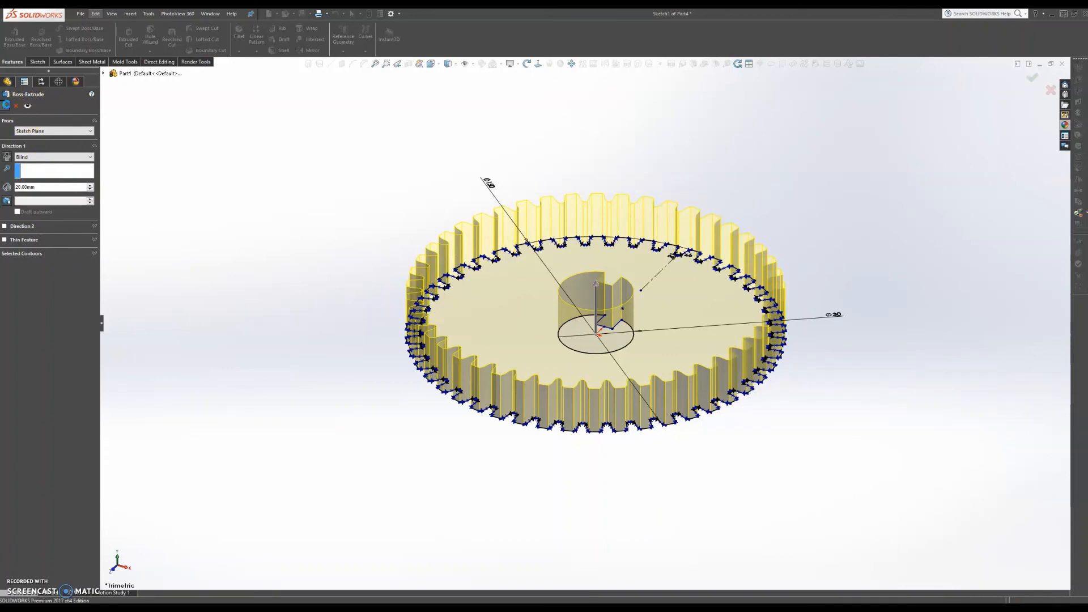
scroll(745, 156, "up", 4)
left_click(745, 156)
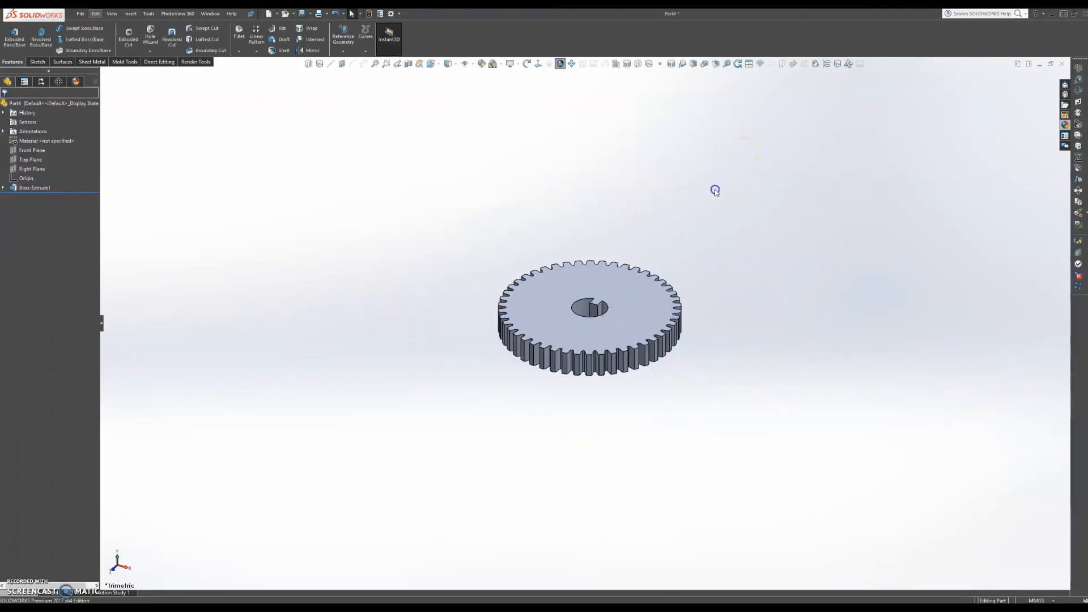
middle_click_drag(696, 241, 593, 354)
key("Escape")
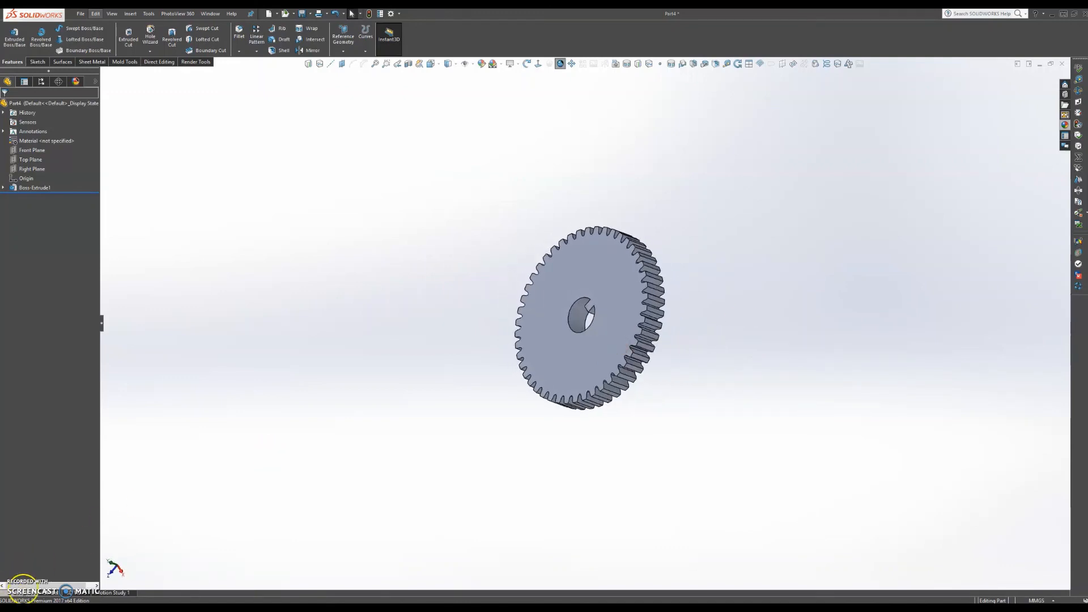